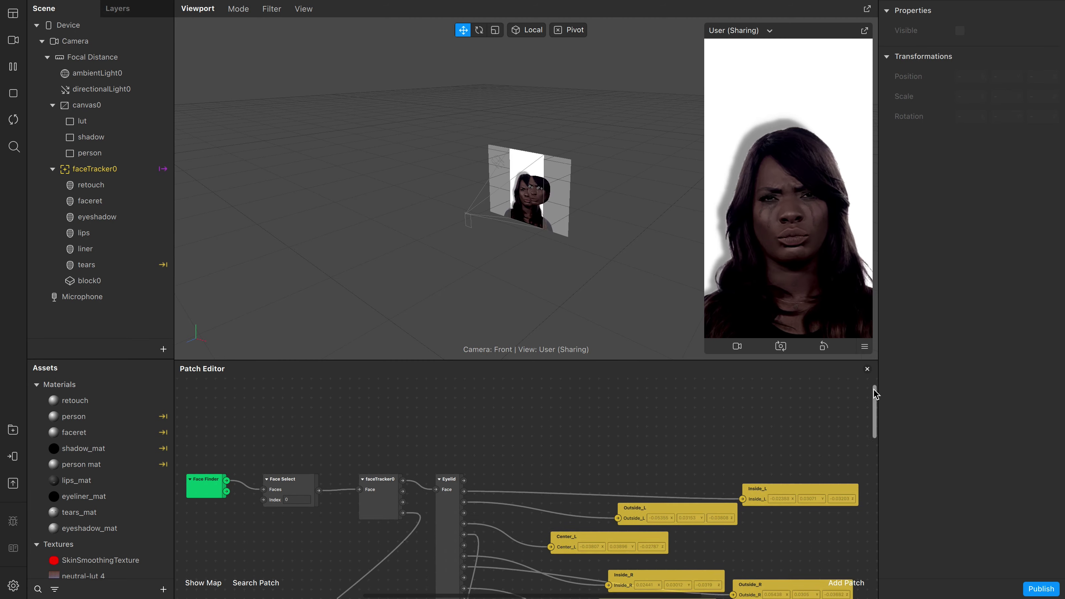
Step: Scroll the Patch Editor of the shadow face-effect project
drag(876, 395, 891, 538)
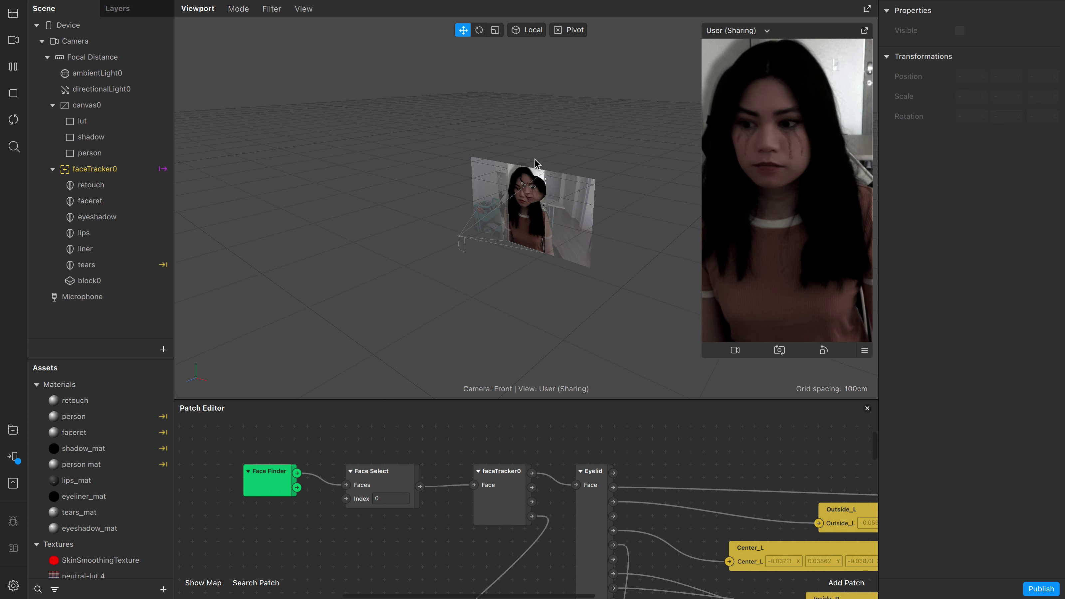
Step: Send the shadow effect to Instagram from the Test on Device options for a phone preview
click(15, 458)
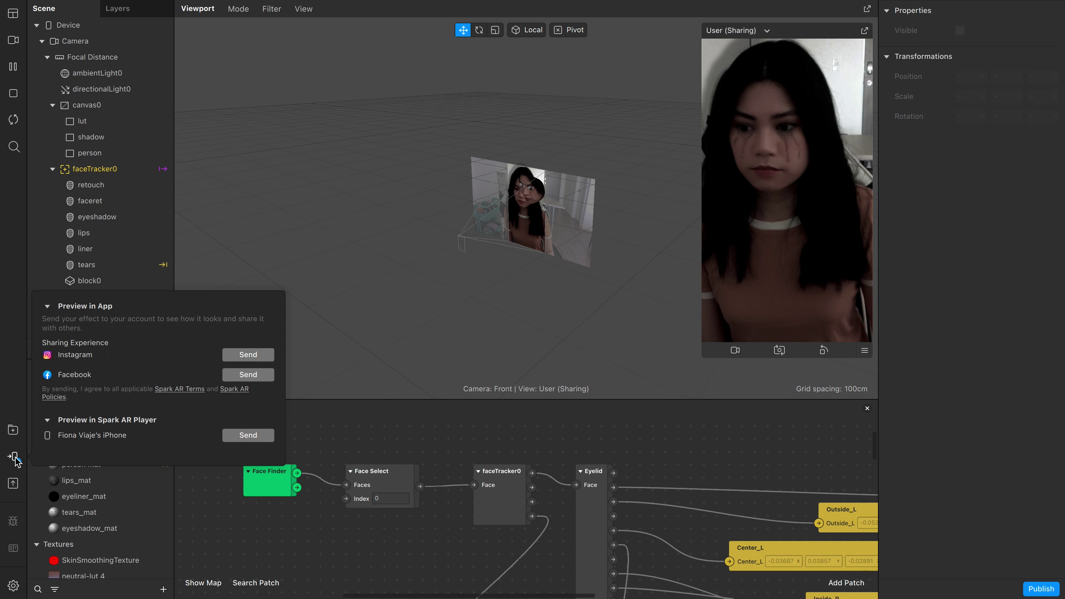
click(243, 356)
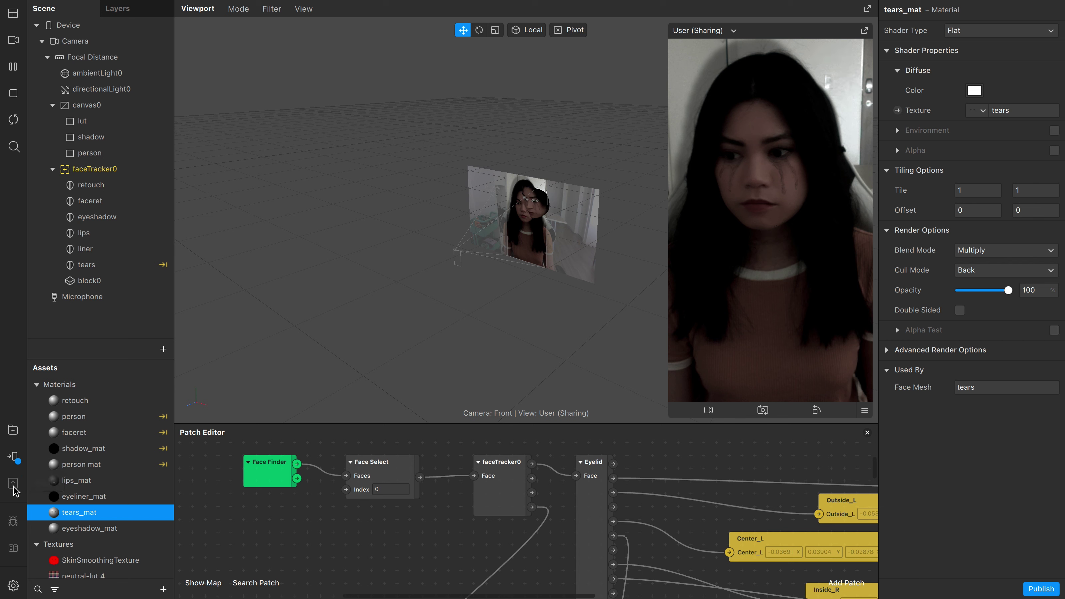
Step: Start publishing as a new effect, skip the demo video recording, and open the file size check
click(13, 483)
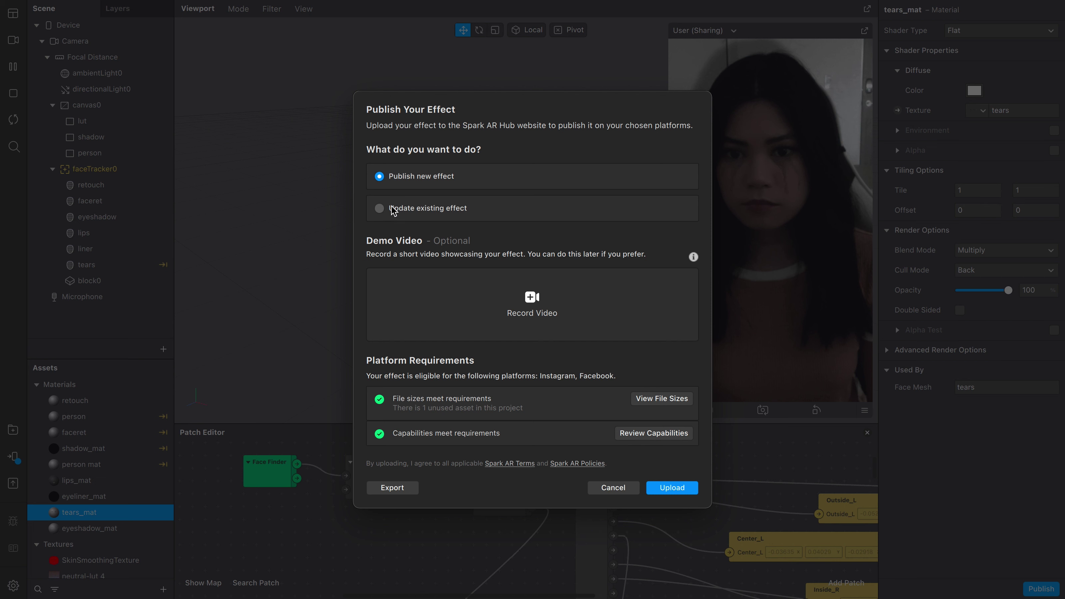
click(438, 215)
click(430, 165)
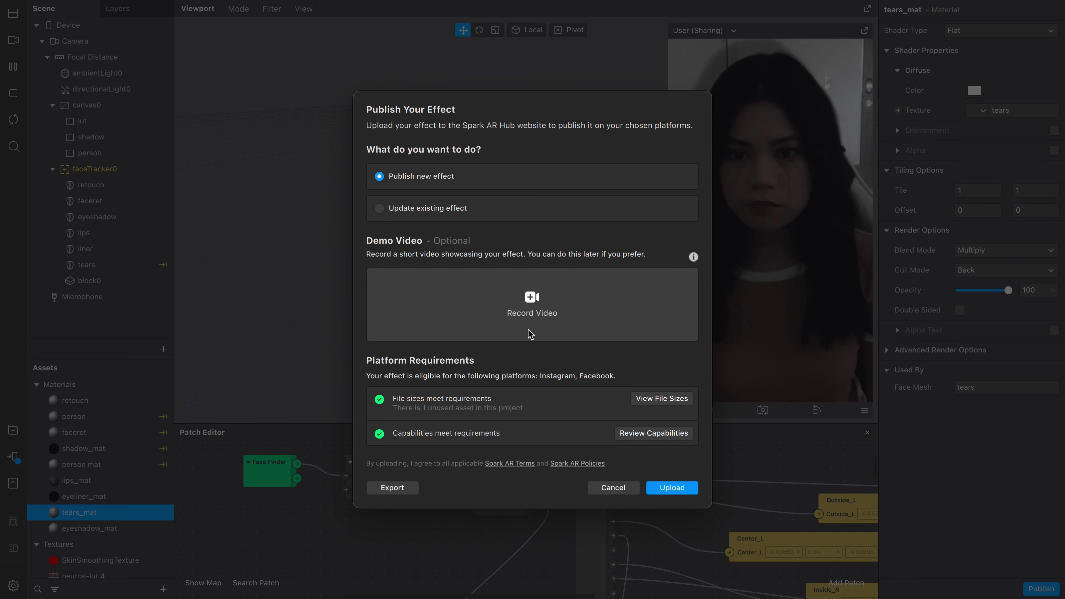
click(588, 318)
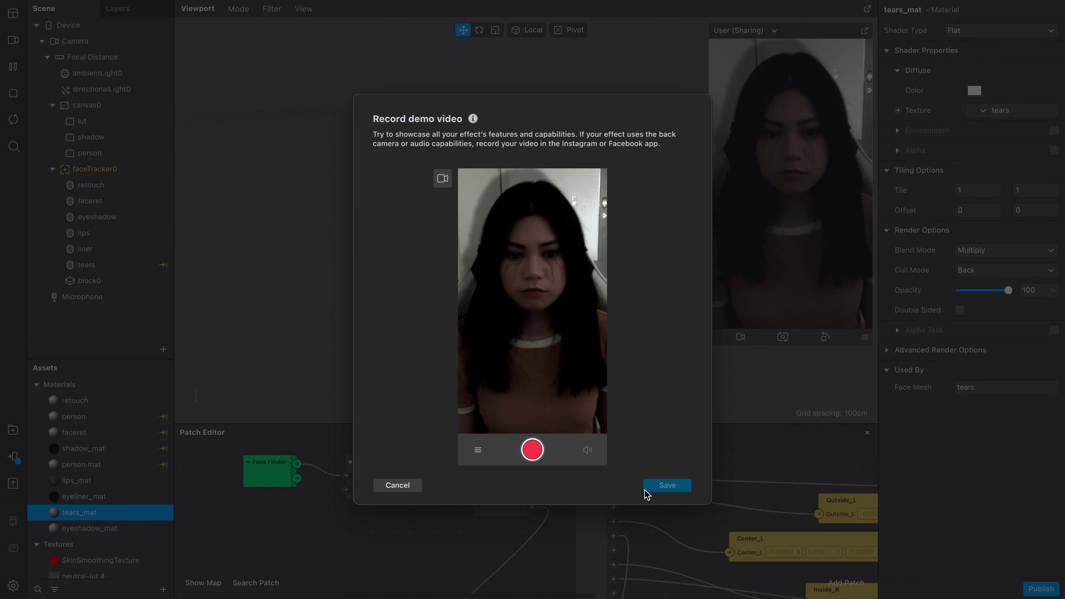
click(397, 486)
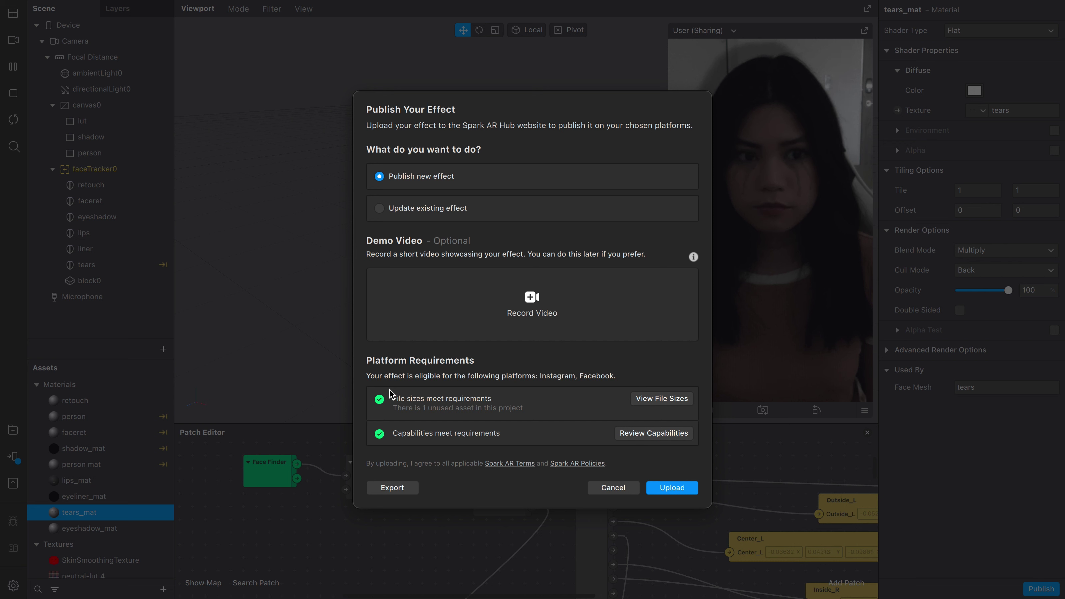
click(667, 401)
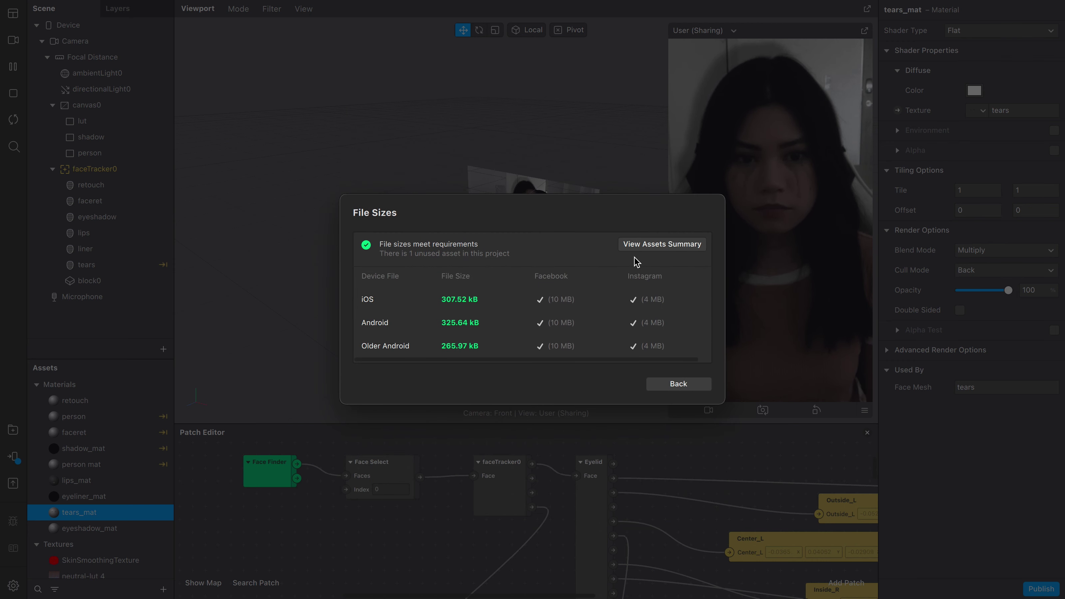
Step: In the assets summary, set the tears texture's iOS, Android and Older Android compression to Manual
click(670, 246)
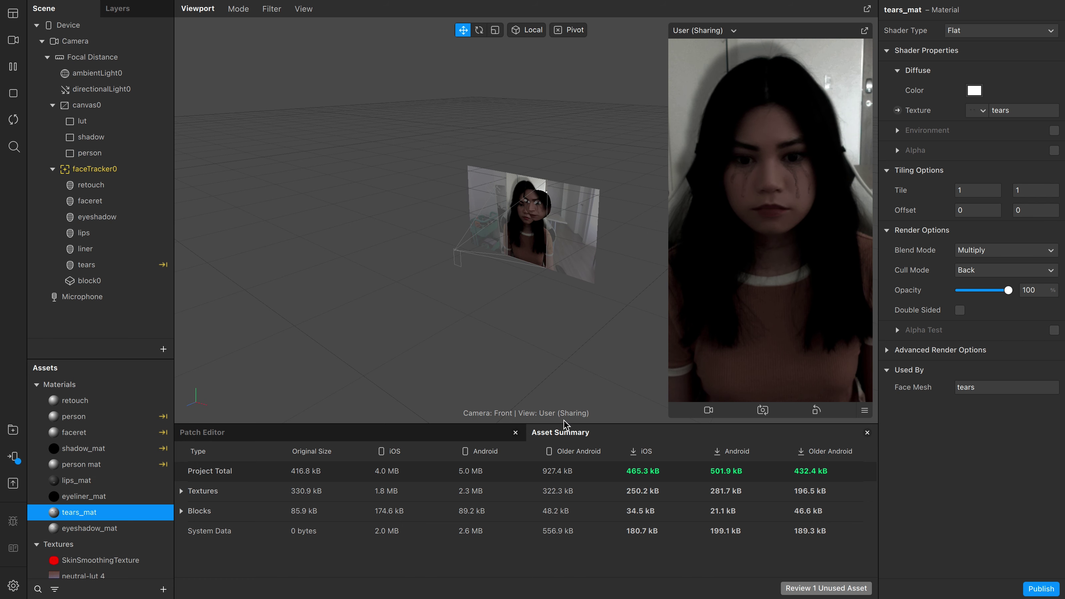
drag(566, 423, 567, 332)
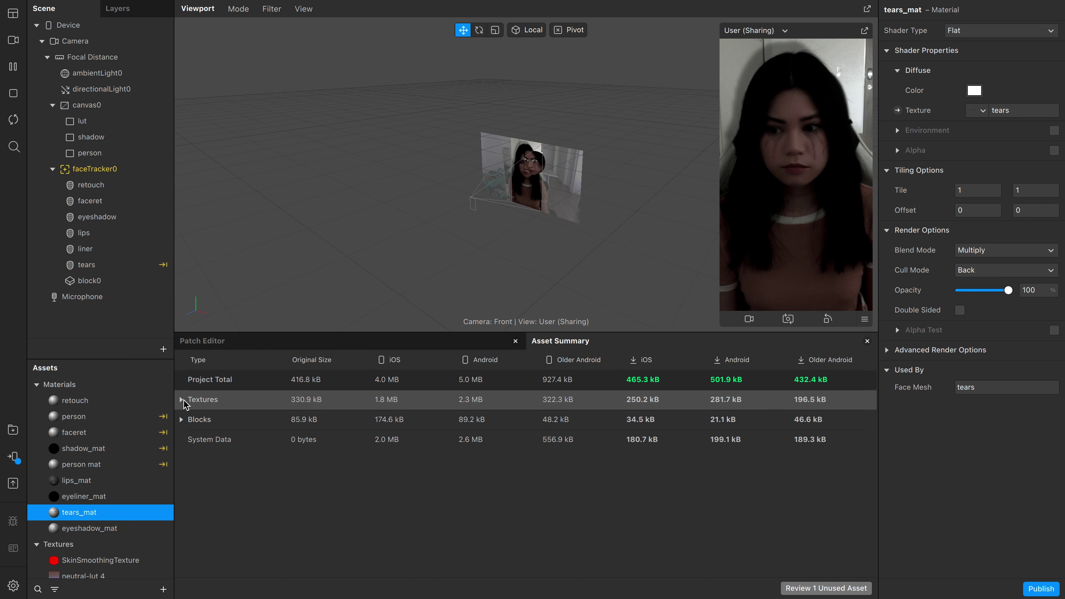
click(181, 400)
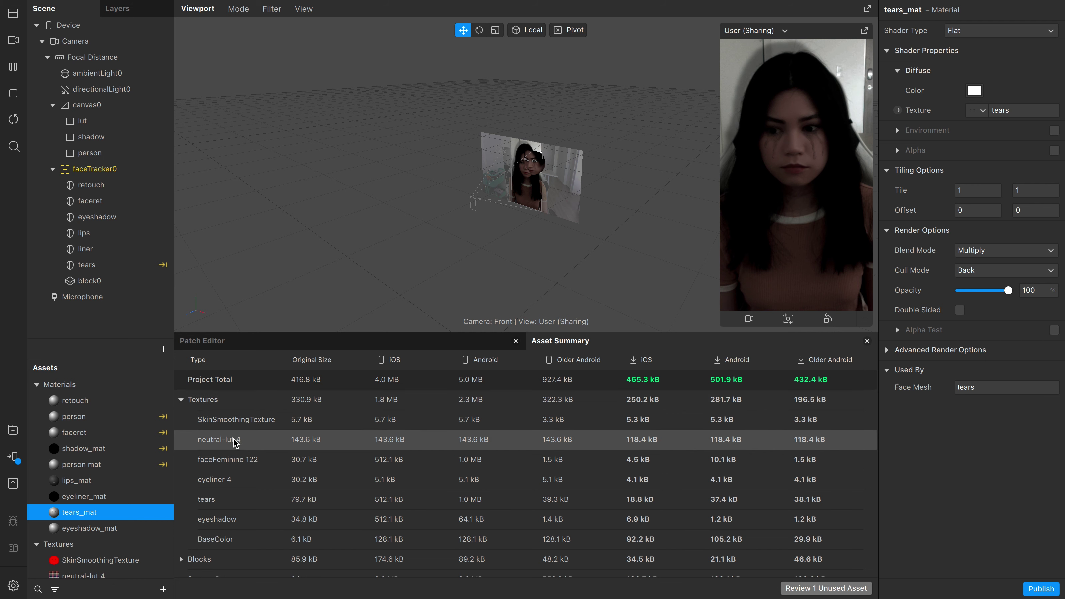
click(257, 506)
click(1011, 211)
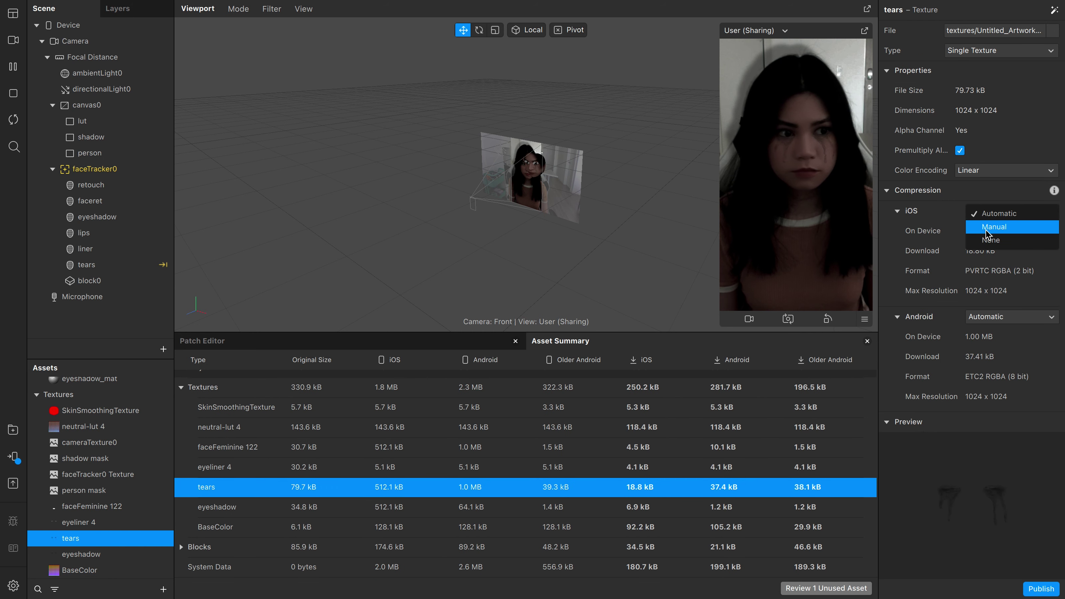
click(983, 224)
click(987, 362)
click(998, 290)
scroll(965, 294, down, 2)
click(1011, 363)
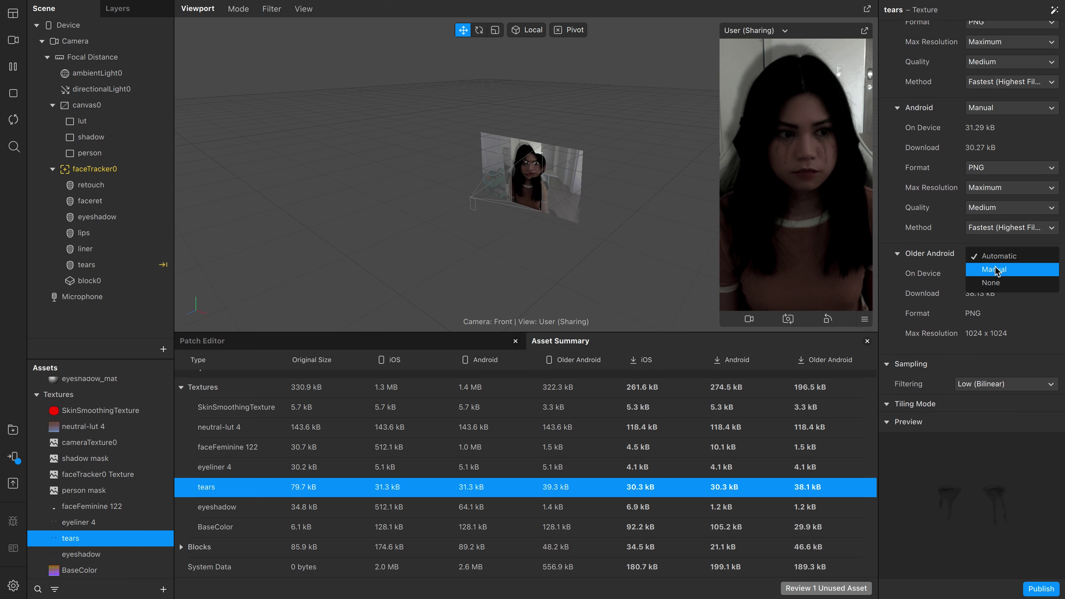
click(994, 271)
scroll(953, 266, up, 2)
click(992, 213)
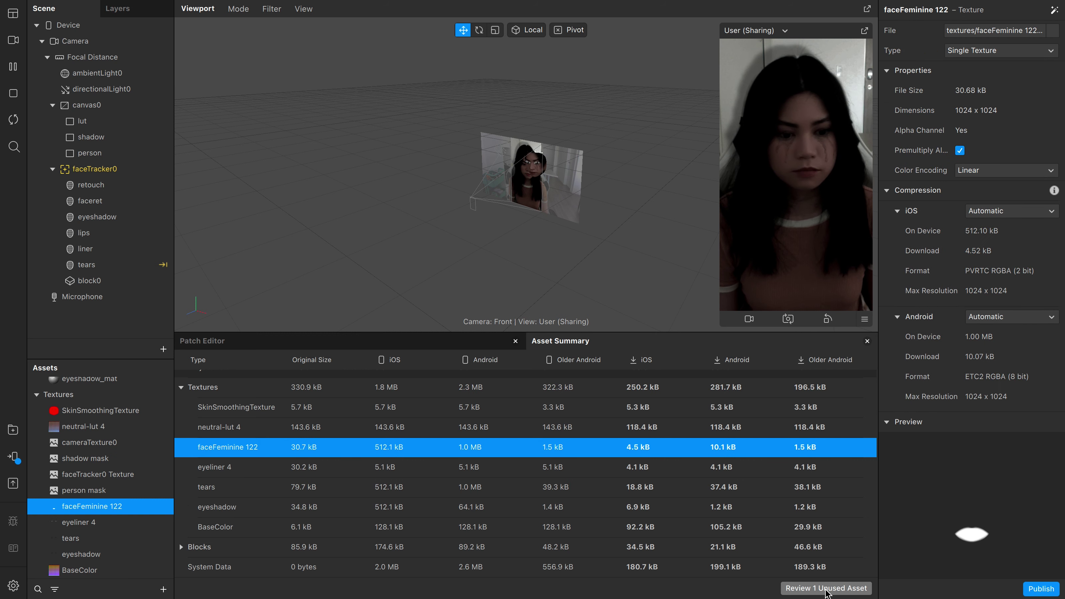
Step: Remove the unused BaseColor texture from the project folder
click(827, 588)
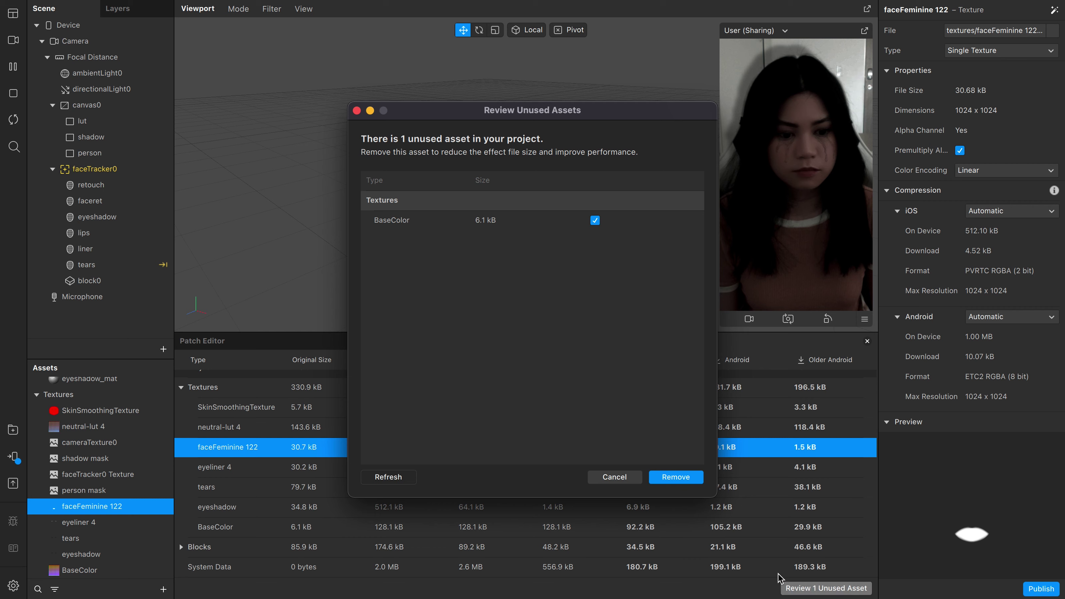
click(674, 479)
click(645, 349)
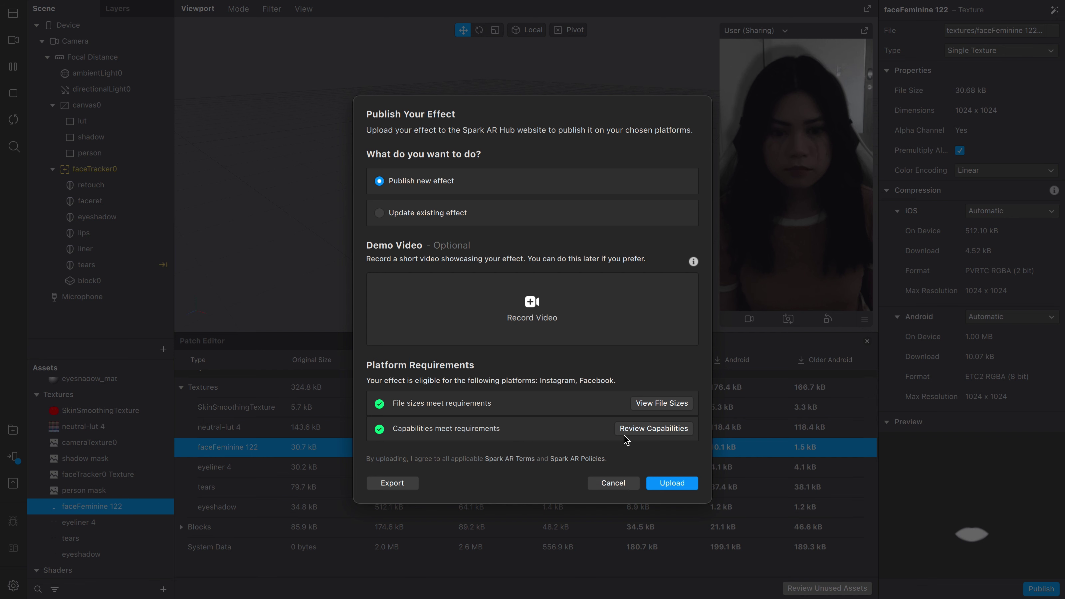
Step: Review Experiences and the Segmentation and Face Tracking capabilities, leaving Hair segmentation off
click(670, 431)
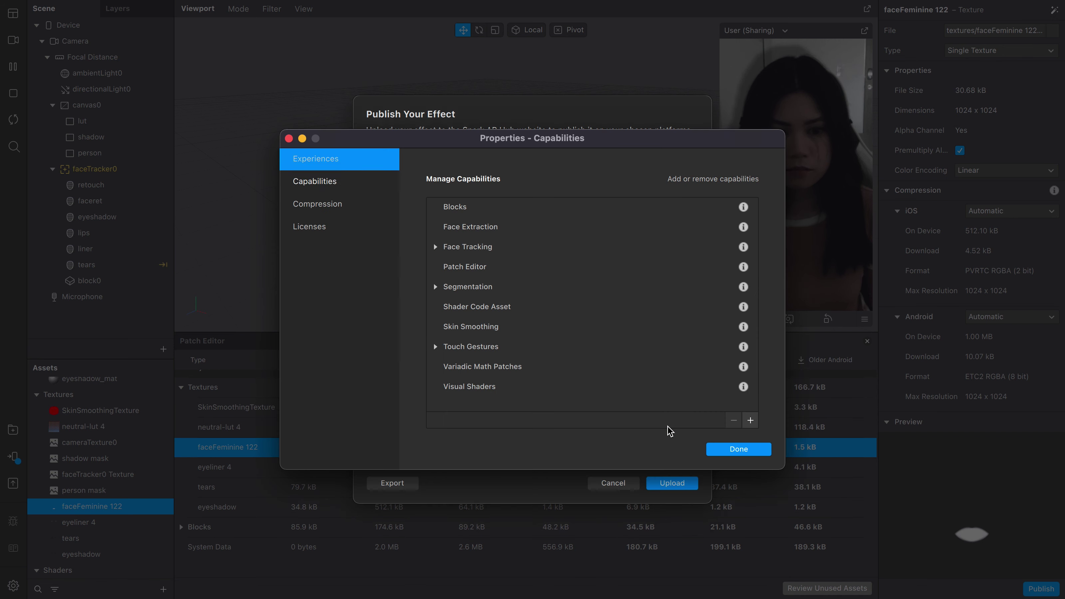
click(369, 159)
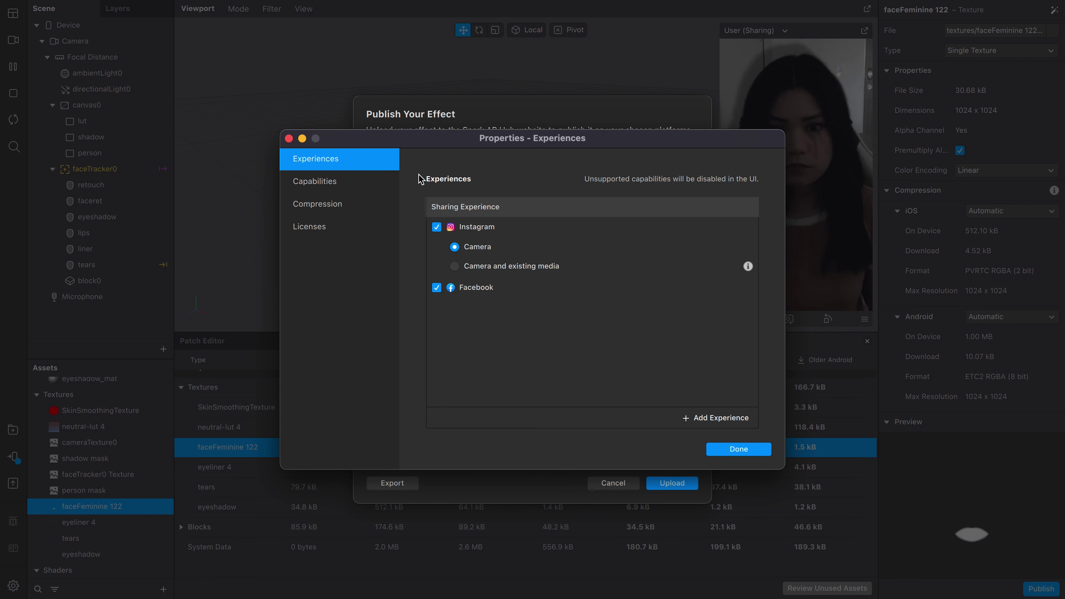
click(315, 183)
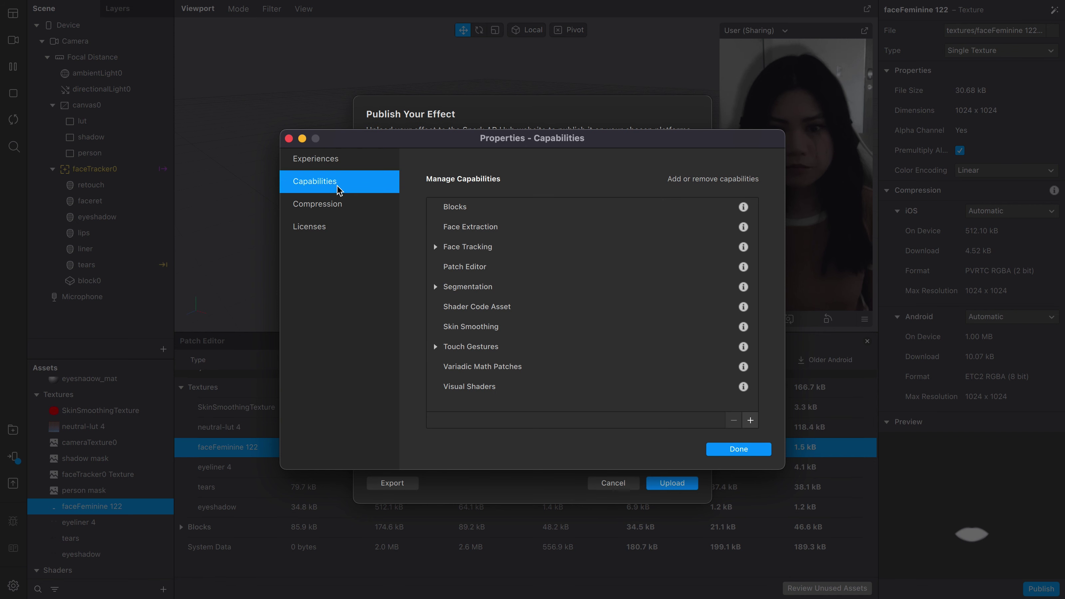
click(436, 287)
click(436, 287)
click(435, 247)
click(436, 247)
click(464, 286)
click(583, 328)
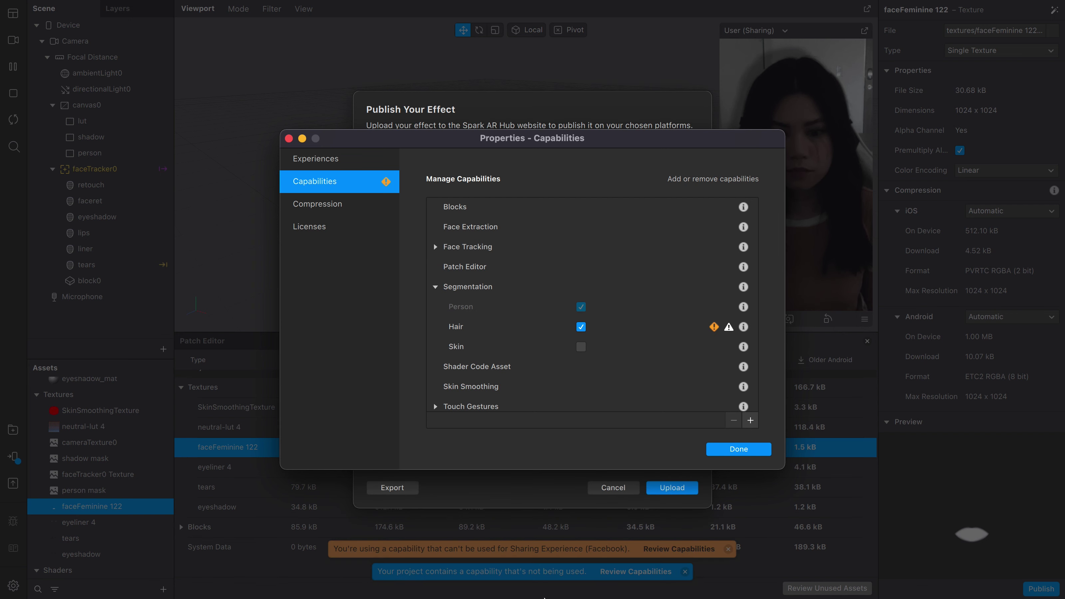
click(581, 326)
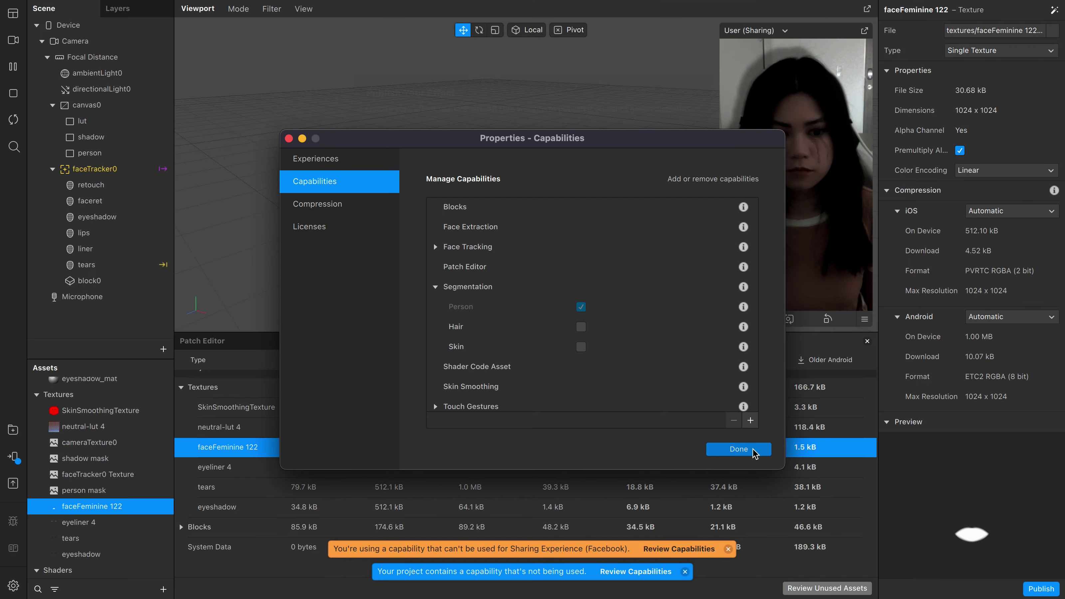
click(751, 449)
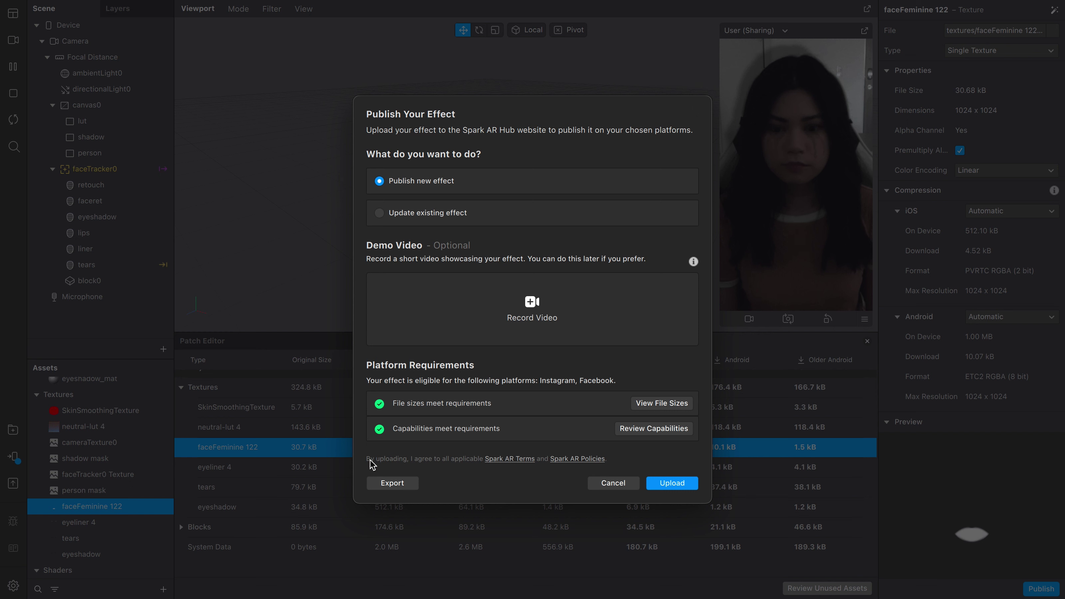
Step: Export the effect as 'shadow' into the Shadow Proj folder and upload it to Spark AR Hub
click(408, 487)
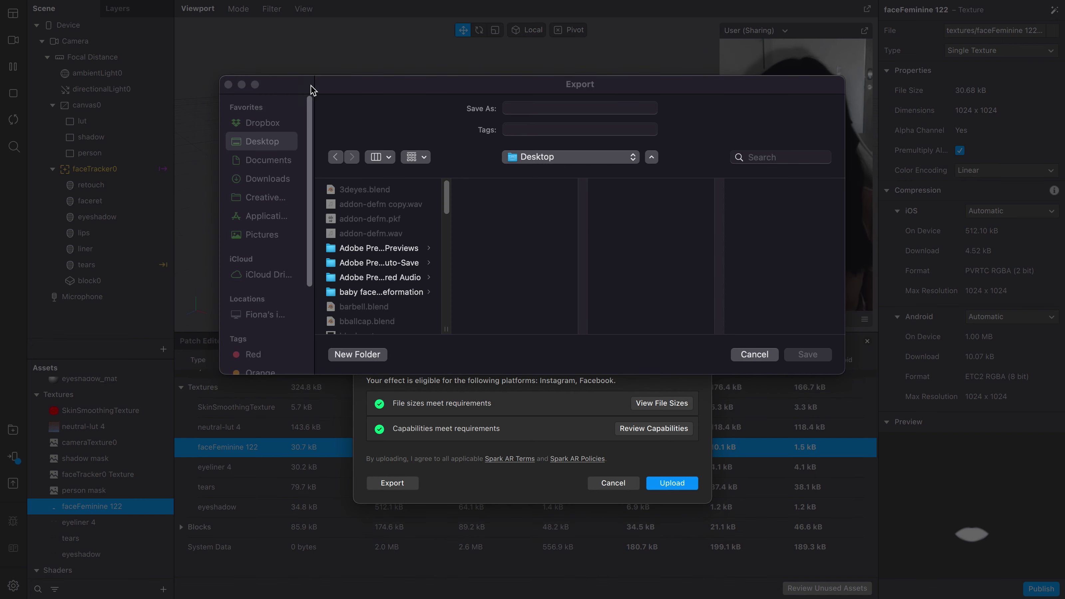
click(547, 107)
text(shadow)
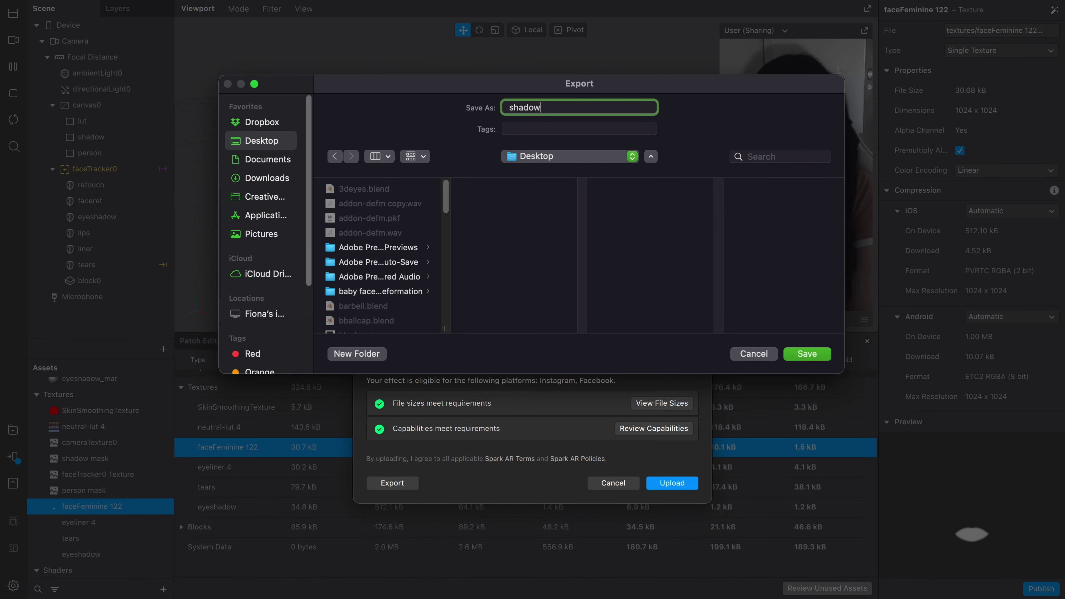
click(809, 356)
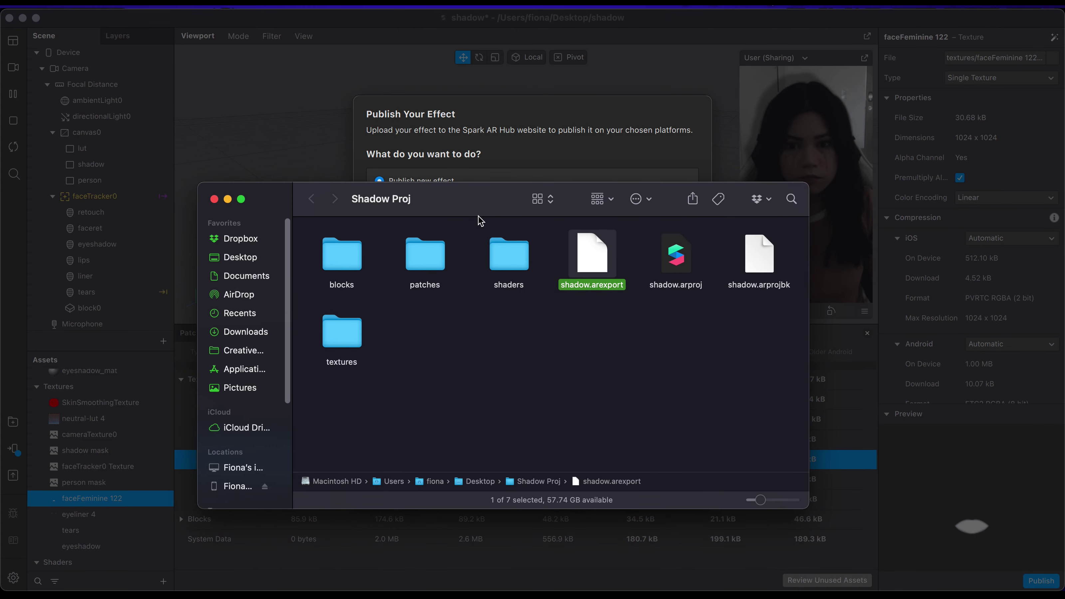
key(super+w)
click(675, 483)
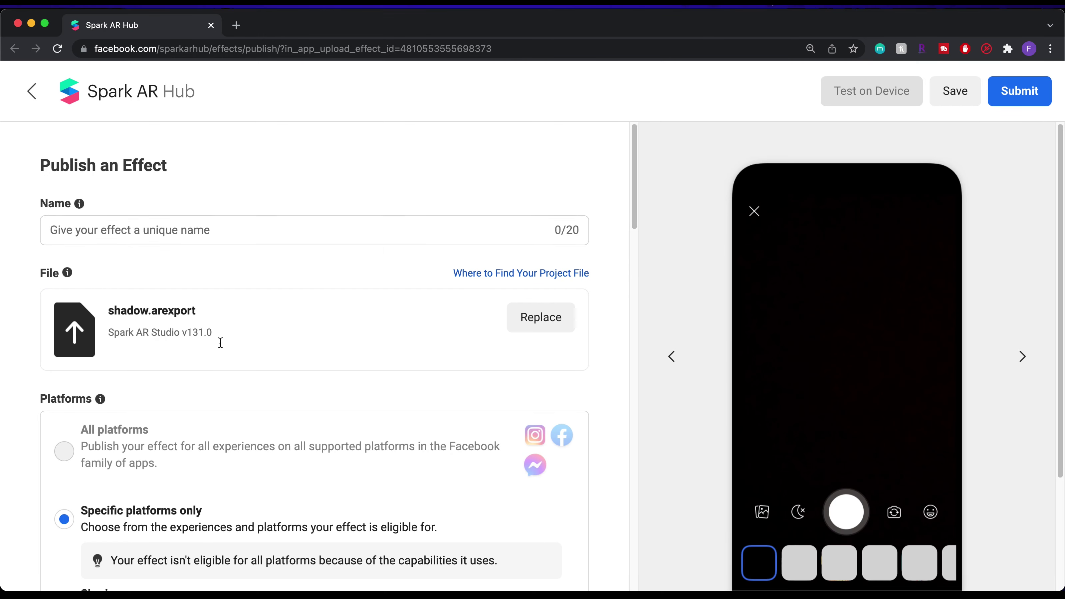
Step: Enter 'Shadow' as the effect's name
drag(109, 311, 194, 309)
key(super+Tab)
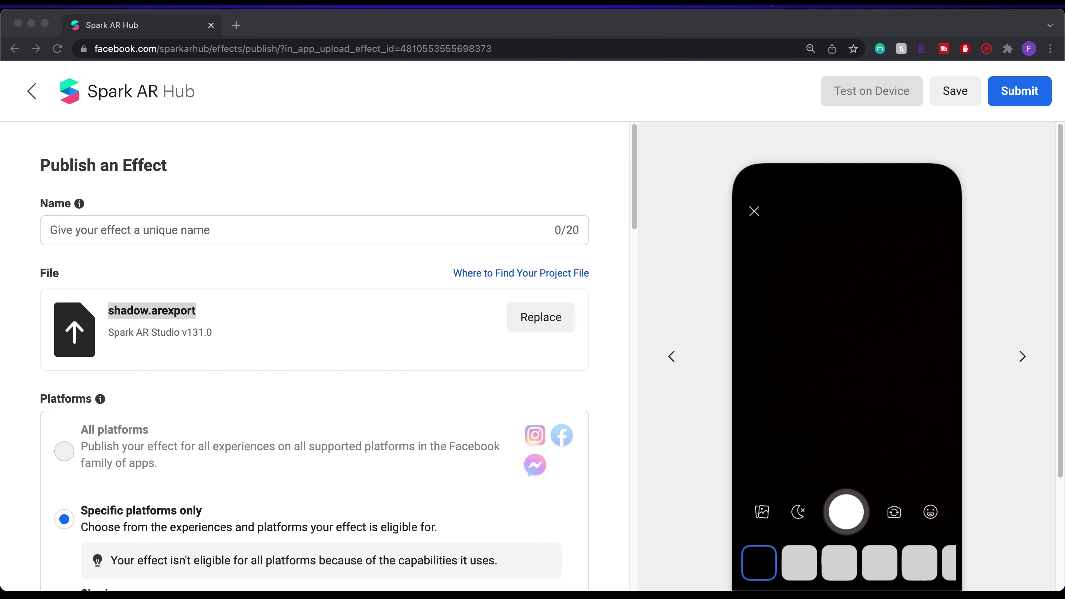
key(super+Tab)
click(270, 202)
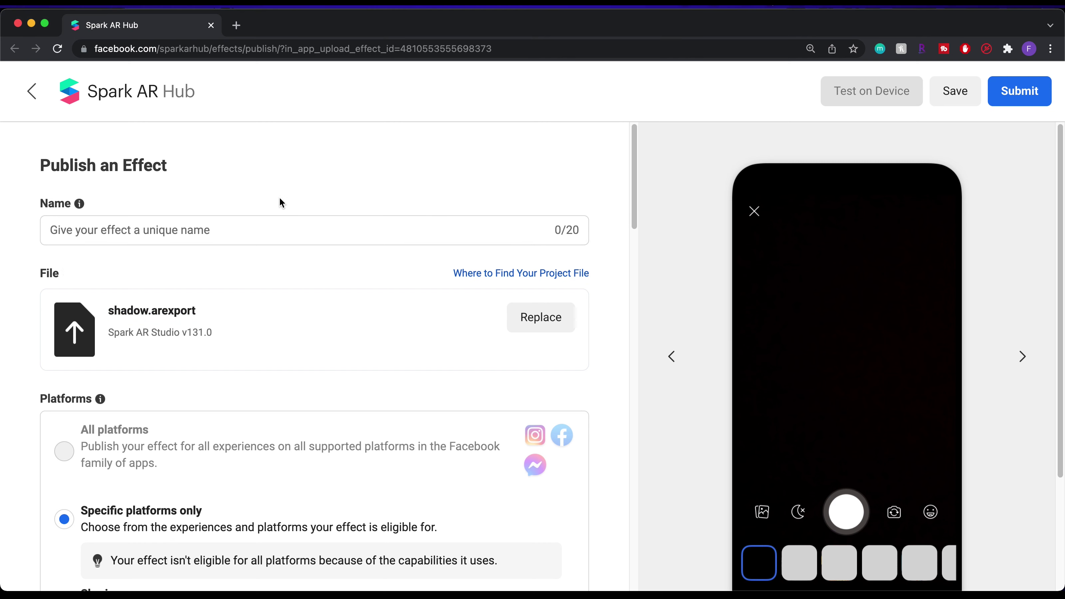
click(294, 227)
text(Shadow)
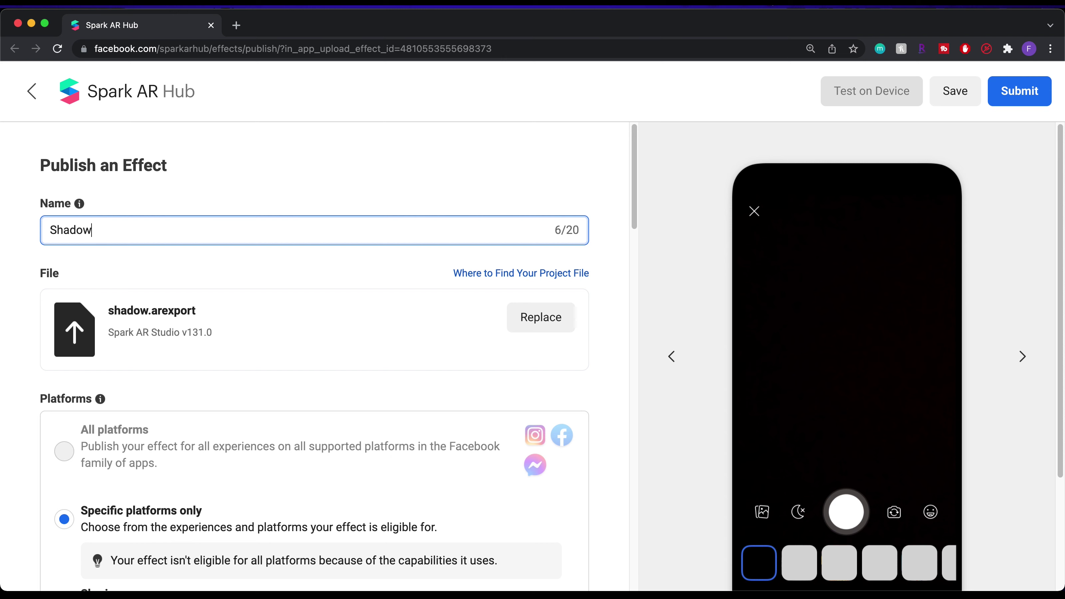
Step: Expand Video Calling and leave Existing Media use on Instagram switched on
scroll(590, 376, down, 3)
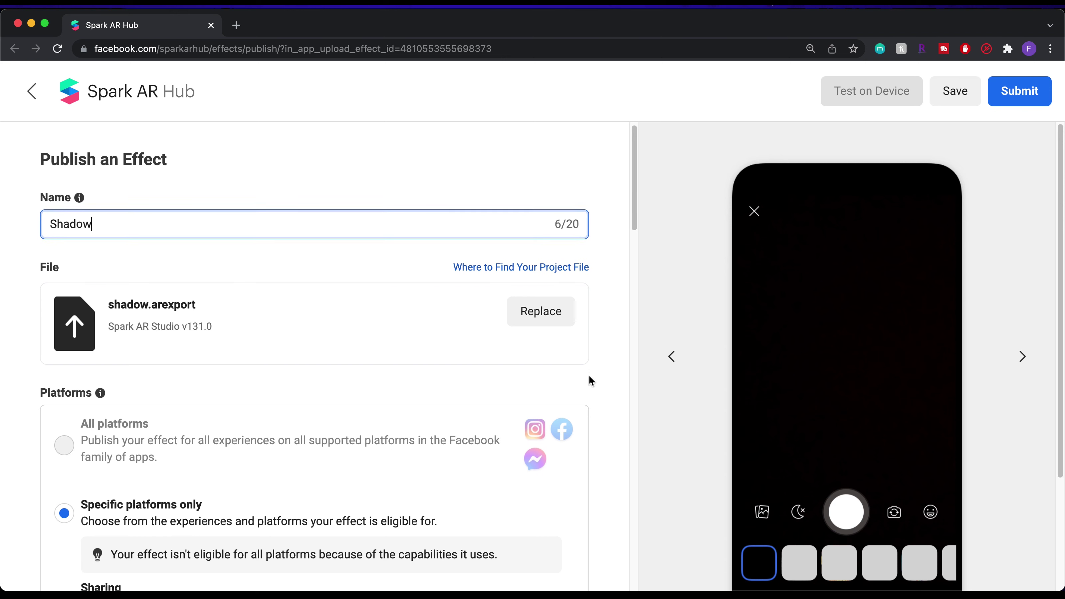
scroll(605, 365, down, 3)
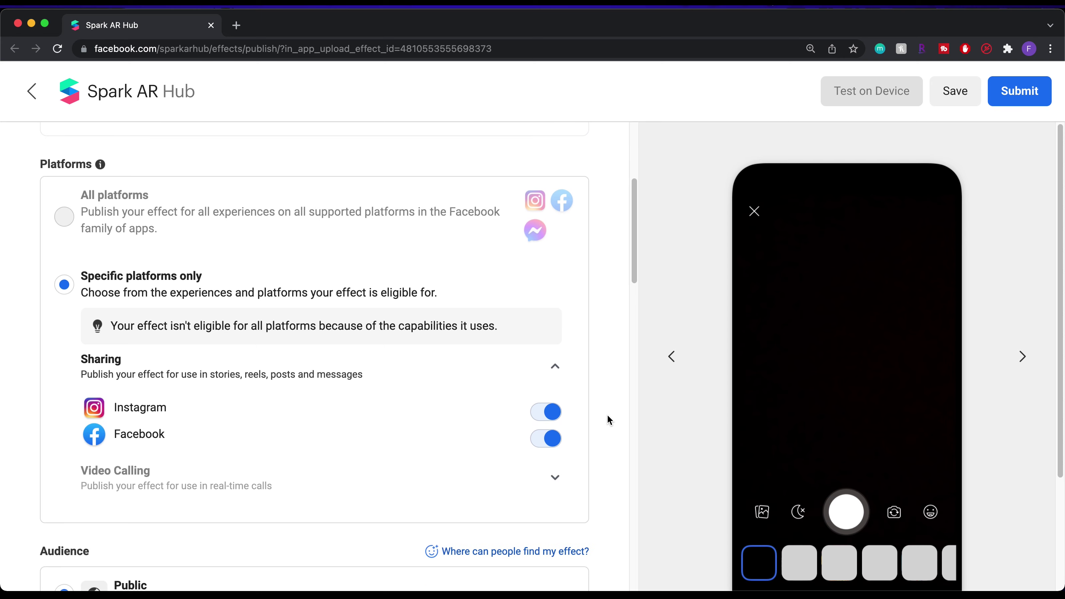
click(586, 462)
scroll(594, 452, down, 3)
scroll(594, 452, up, 3)
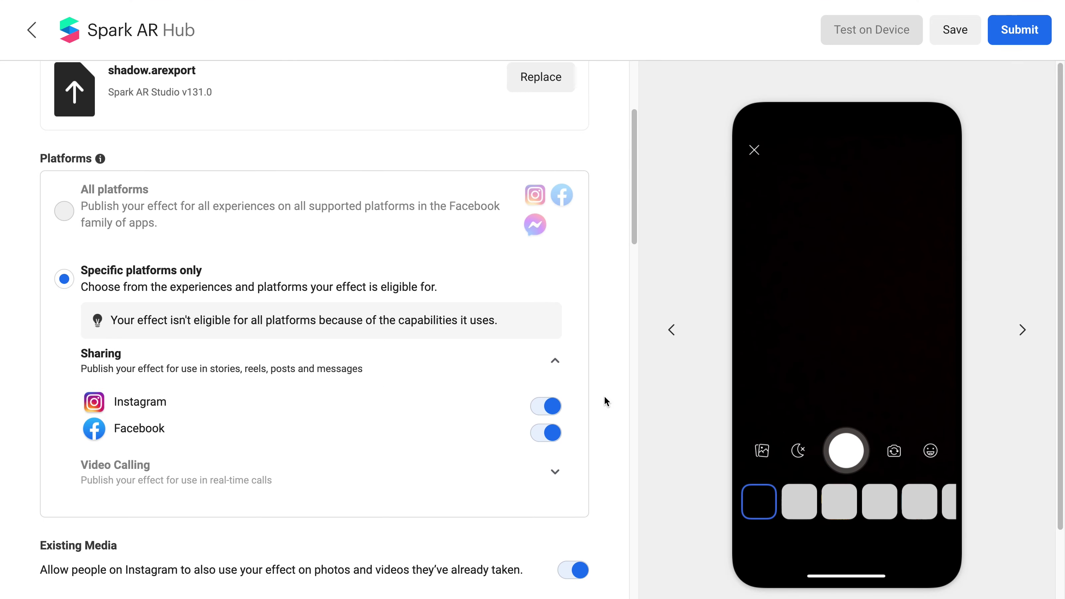
scroll(606, 402, down, 5)
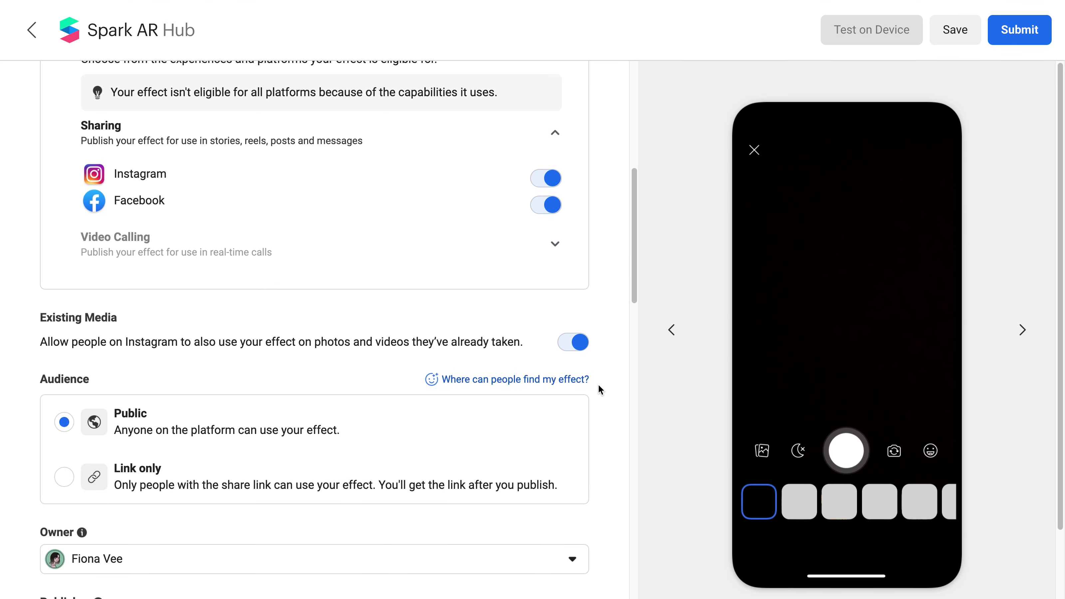
click(579, 348)
click(579, 348)
drag(43, 317, 381, 341)
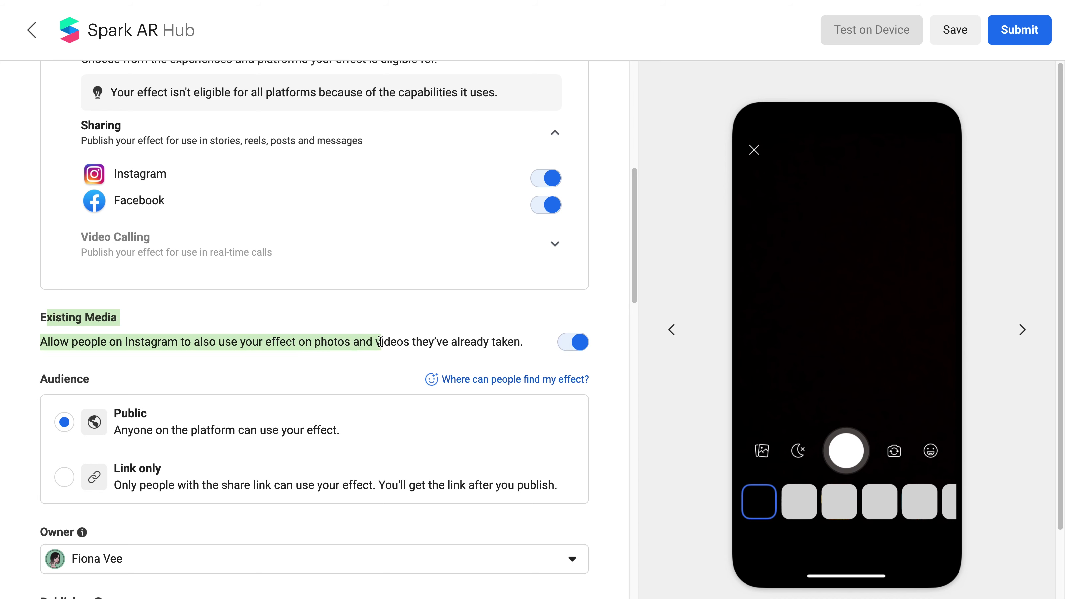
click(600, 339)
scroll(607, 303, down, 5)
Step: Keep the current owner and the same Instagram publisher account
scroll(625, 302, down, 2)
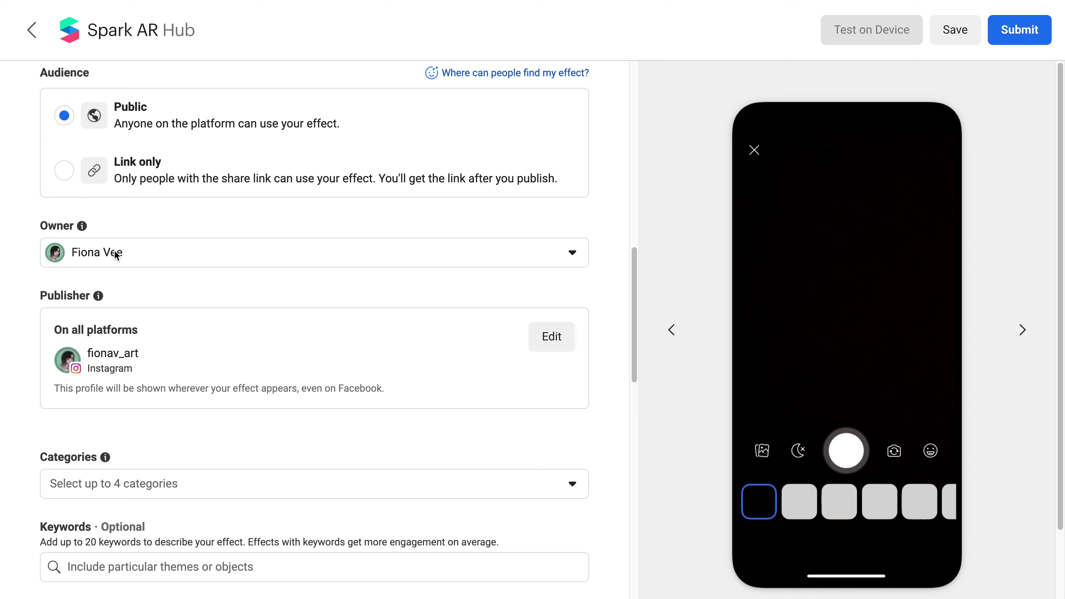
click(155, 252)
click(155, 249)
click(541, 342)
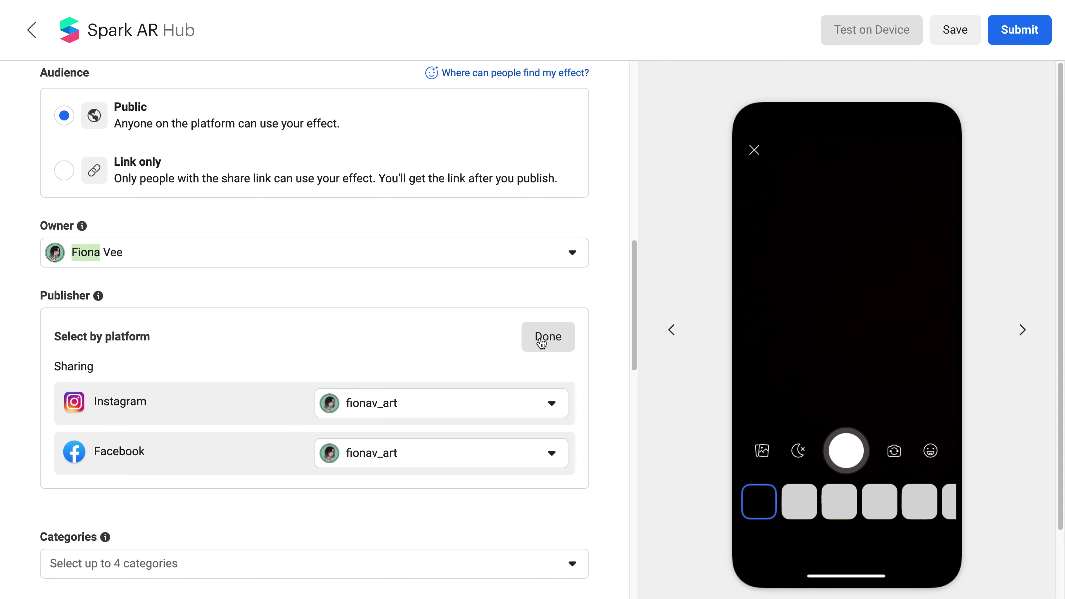
click(435, 411)
click(435, 415)
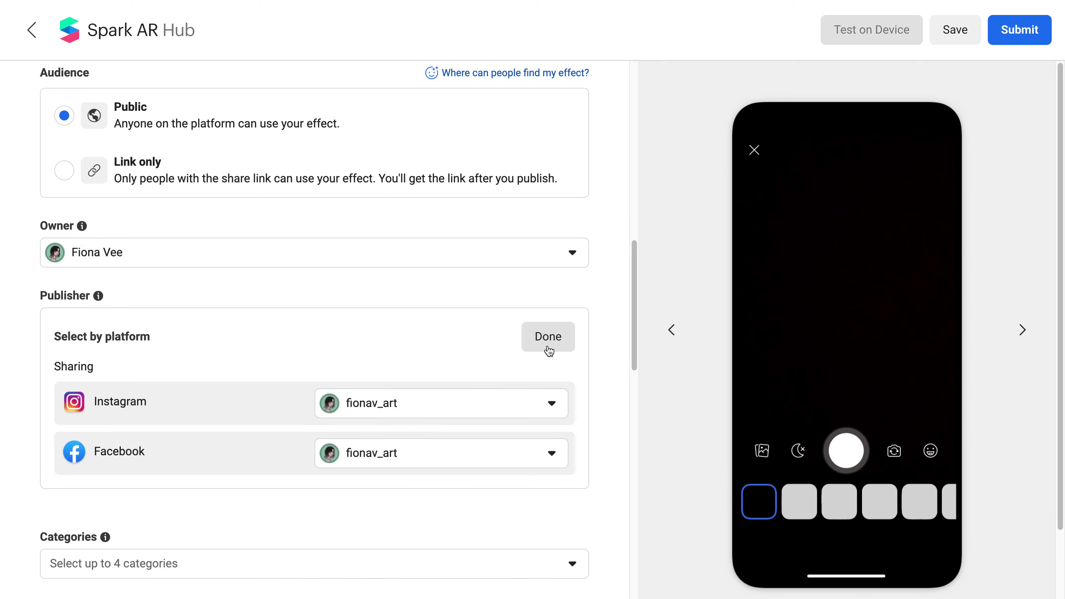
click(549, 350)
Step: Choose Appearance and Selfies as the effect's categories
scroll(602, 296, down, 4)
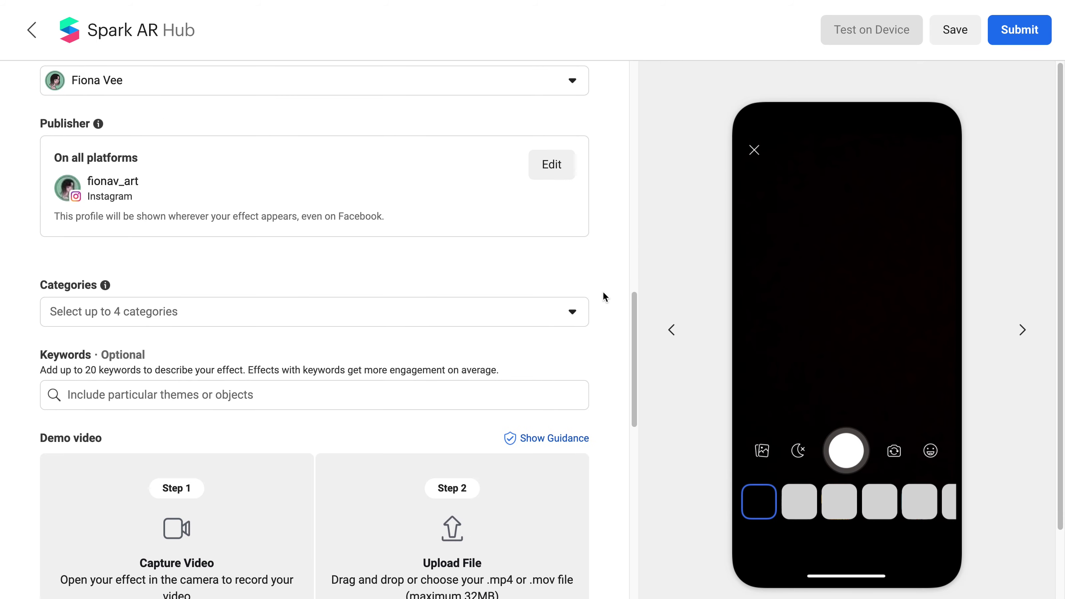
click(155, 312)
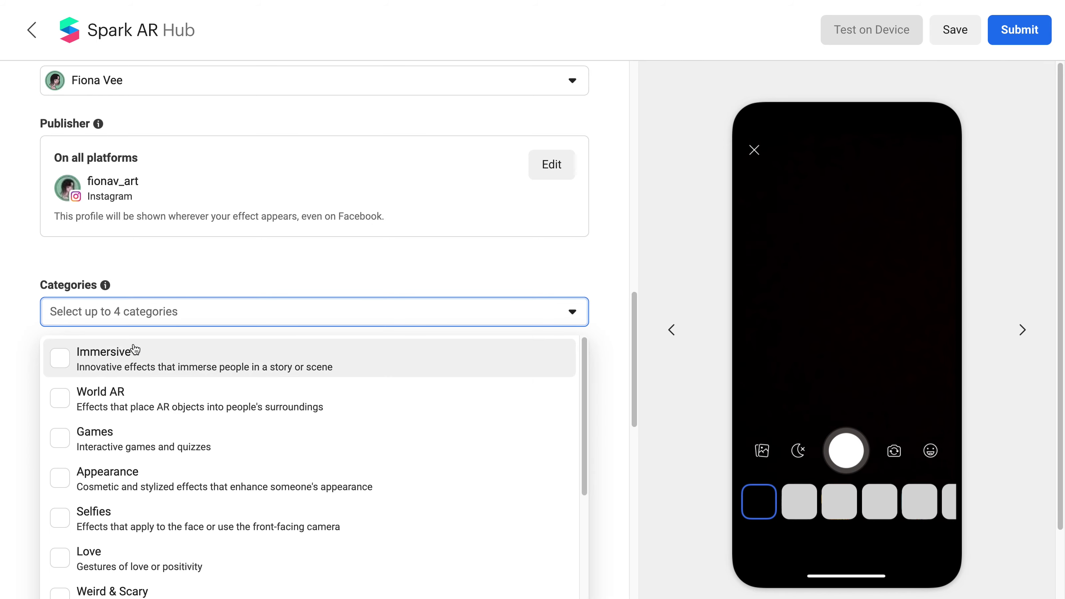
click(69, 487)
click(65, 525)
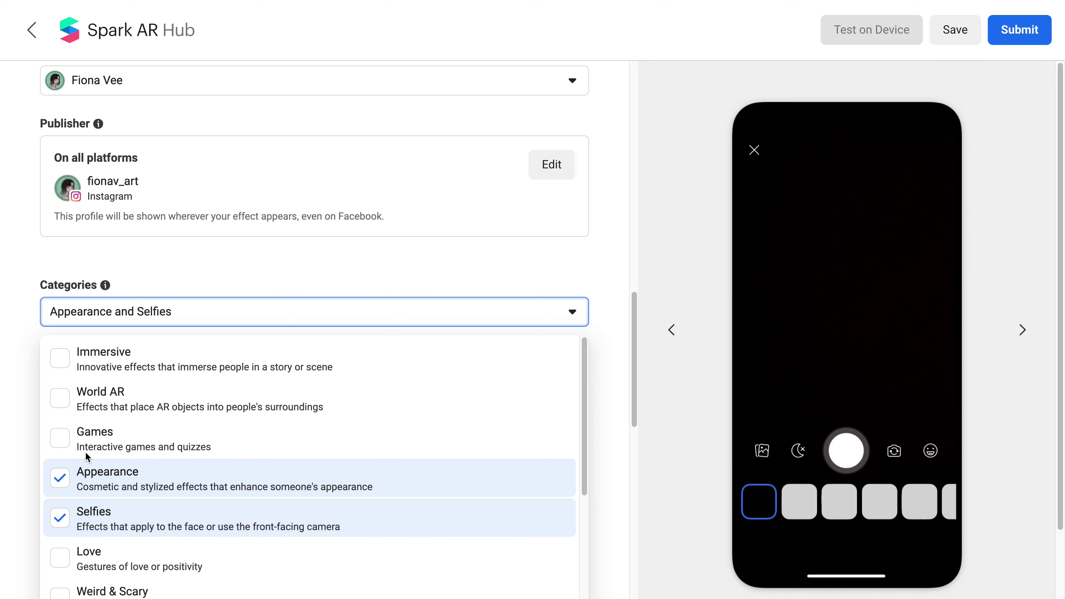
click(226, 284)
Step: Add the keywords tears, shadow, cry and dark
scroll(613, 267, down, 1)
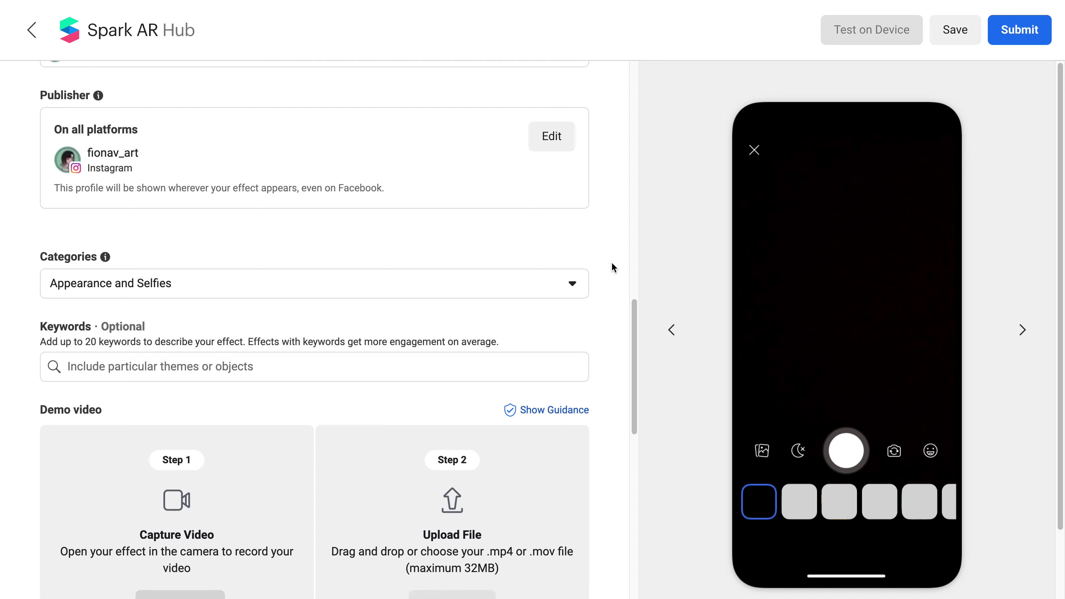
click(261, 363)
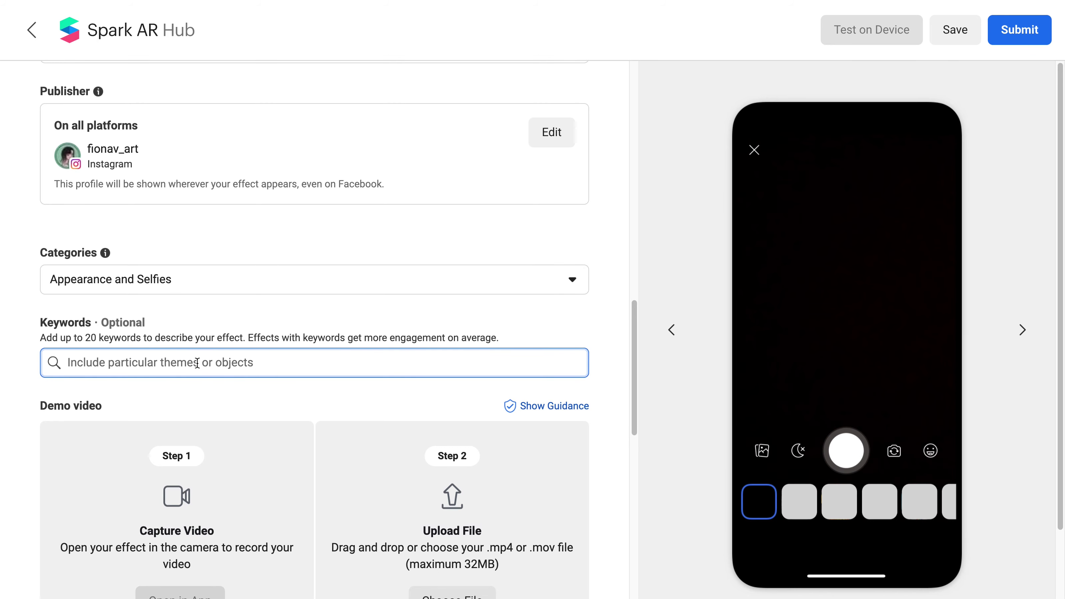
text(tears)
key(Return)
text(shadow)
key(Return)
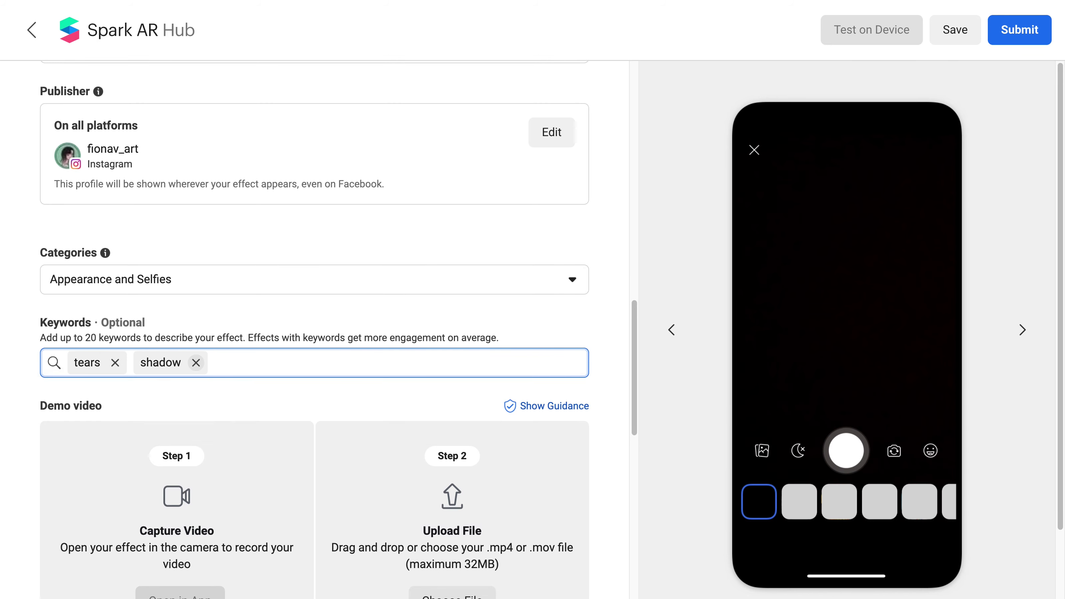
text(cry)
key(Return)
text(dark)
key(Return)
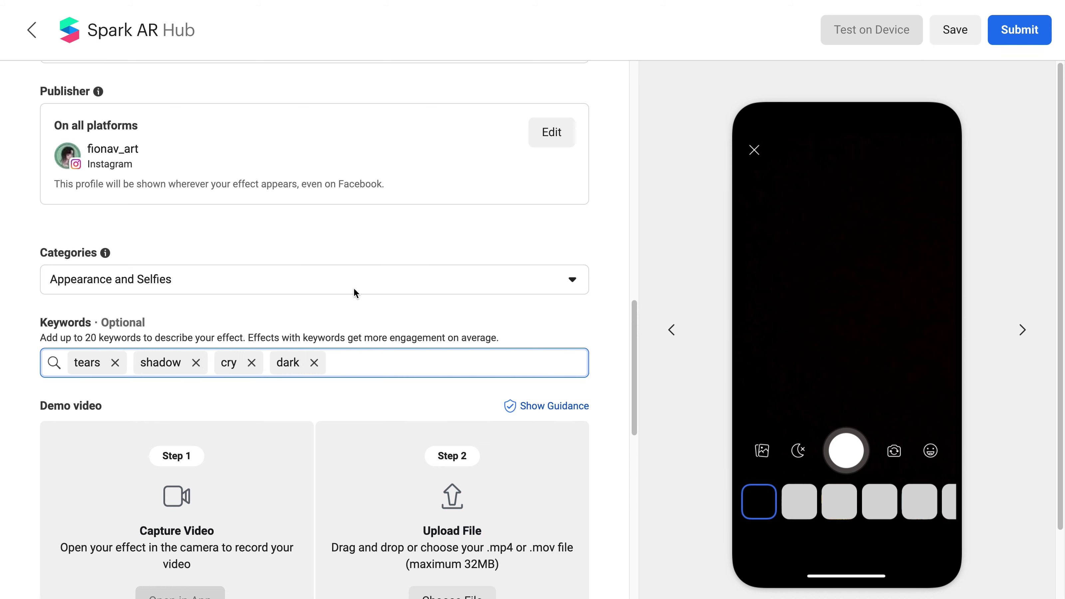
click(604, 351)
Step: Upload the received .MOV file as the demo video
scroll(606, 345, down, 3)
scroll(608, 342, down, 1)
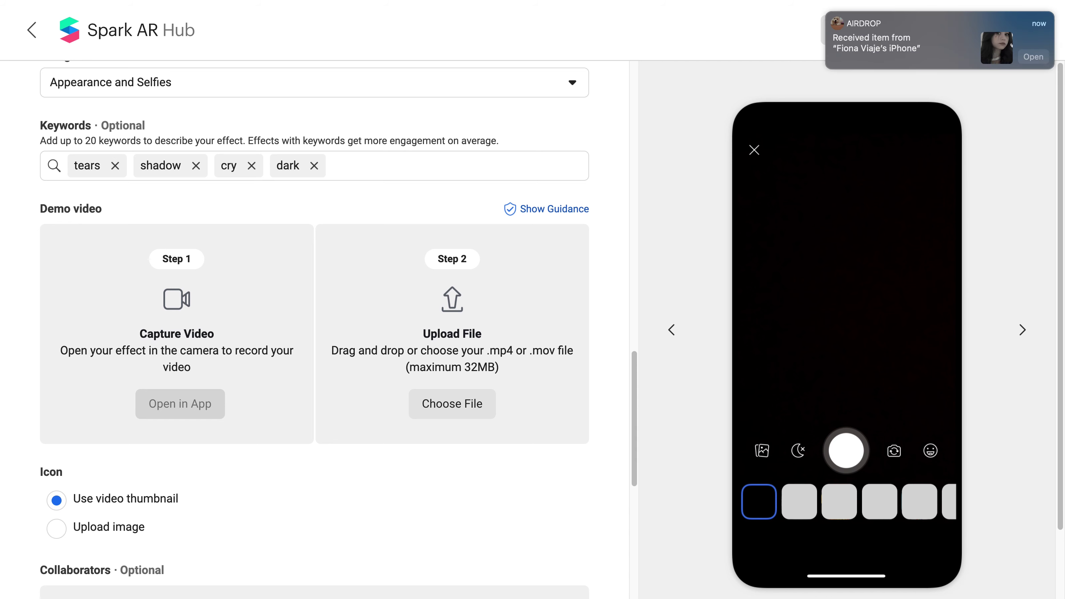
click(1033, 56)
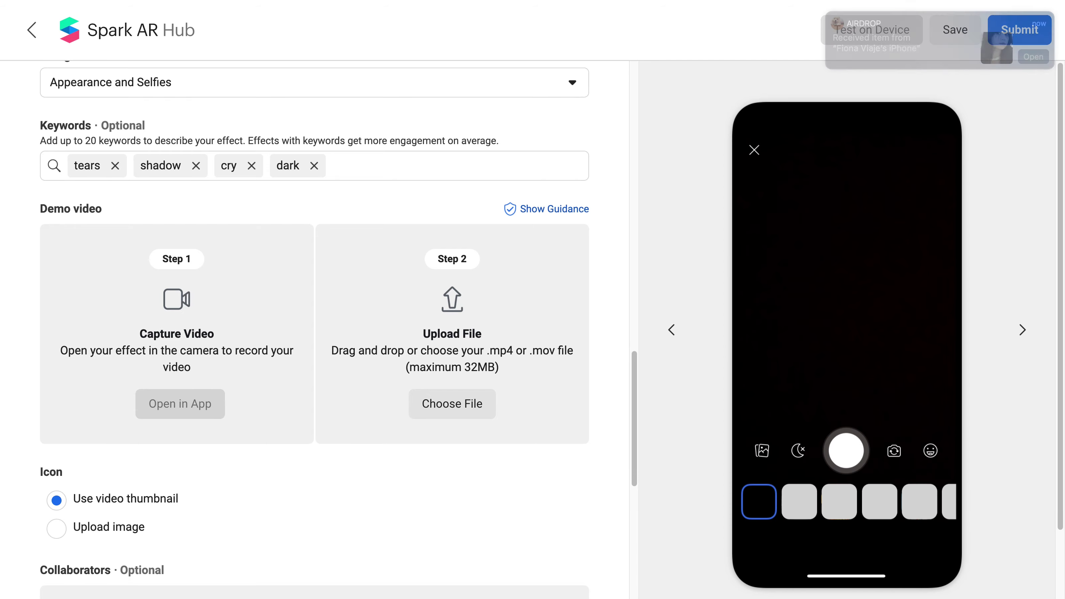
drag(789, 330, 449, 381)
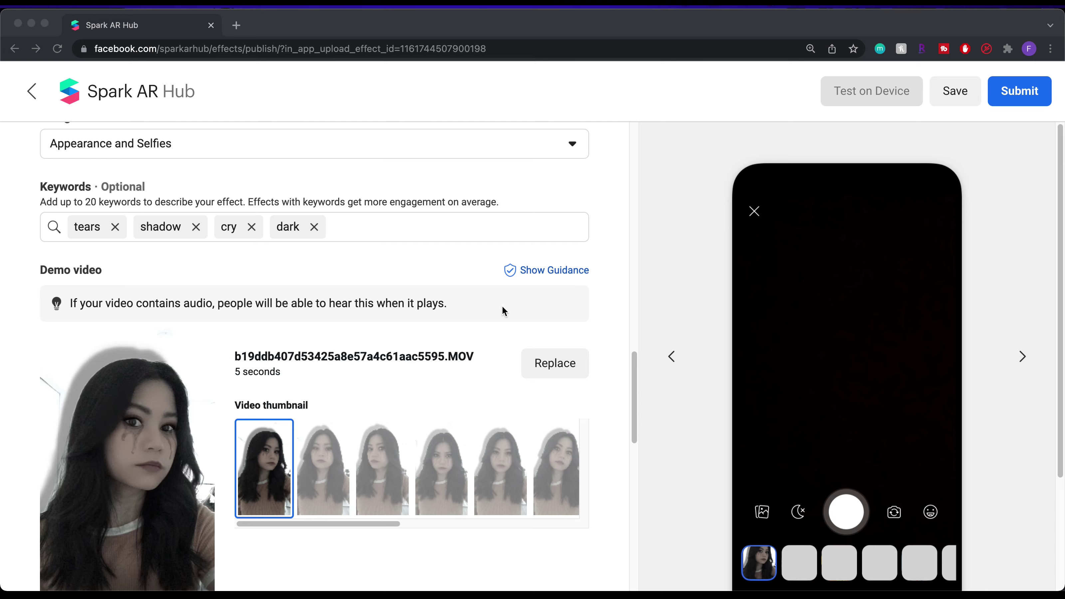
Step: Use the video's first frame as its thumbnail
scroll(606, 285, down, 3)
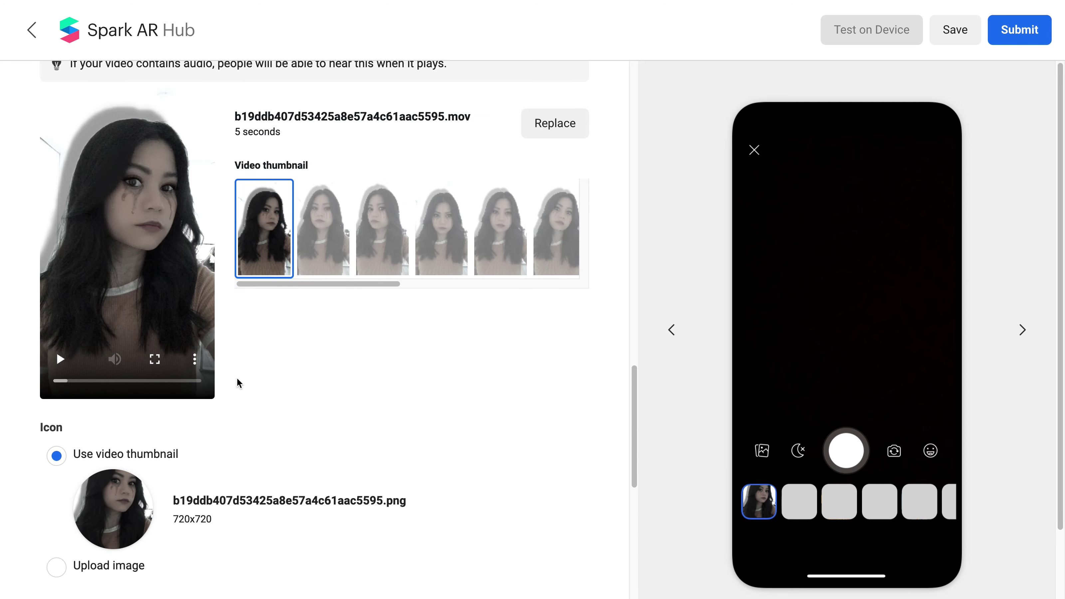
scroll(238, 381, down, 1)
click(502, 222)
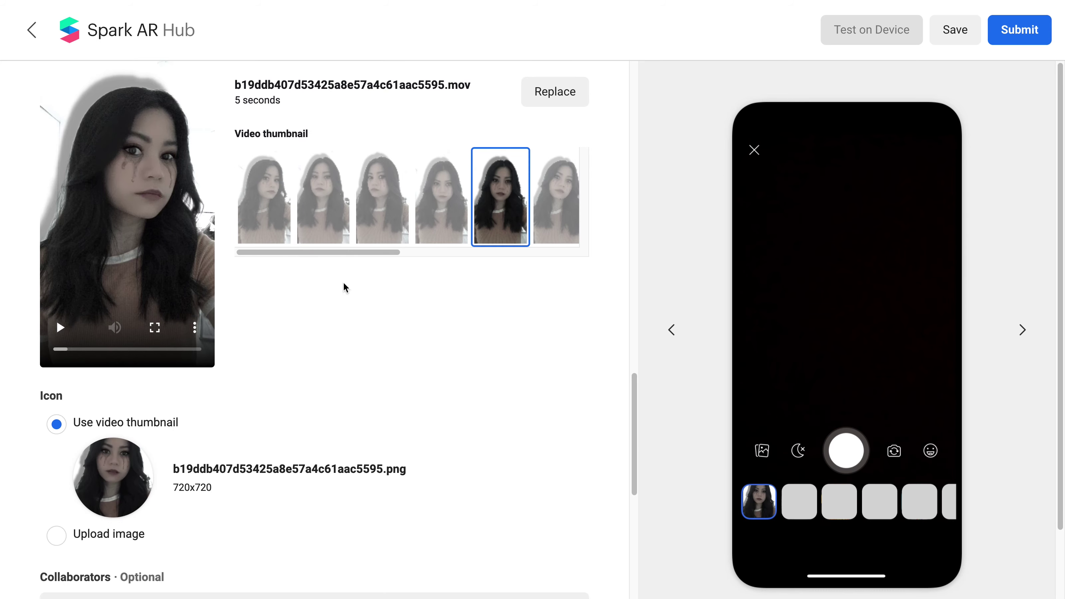
click(268, 168)
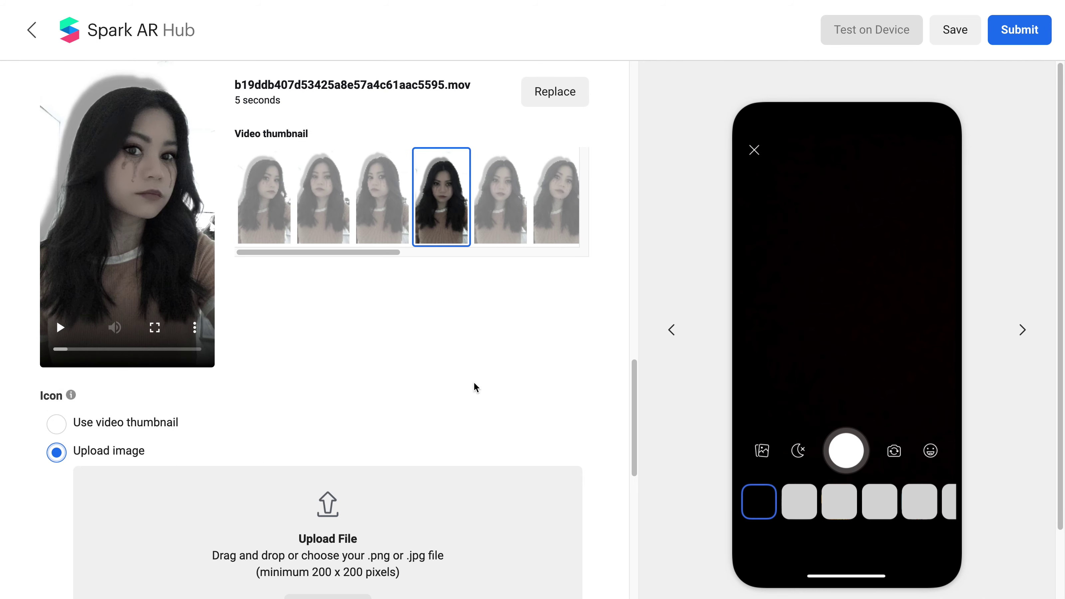
scroll(476, 385, down, 5)
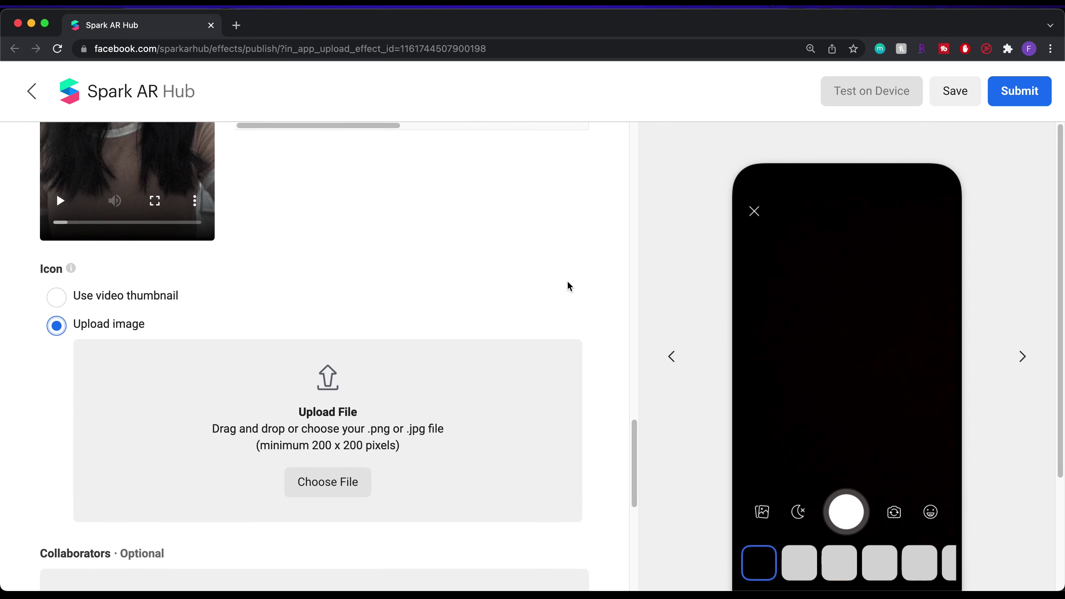
Step: Upload Shadowicon 2.png as the cropped 456x456 icon and dismiss the collaborator invite without adding anyone
scroll(569, 287, down, 1)
key(super+Tab)
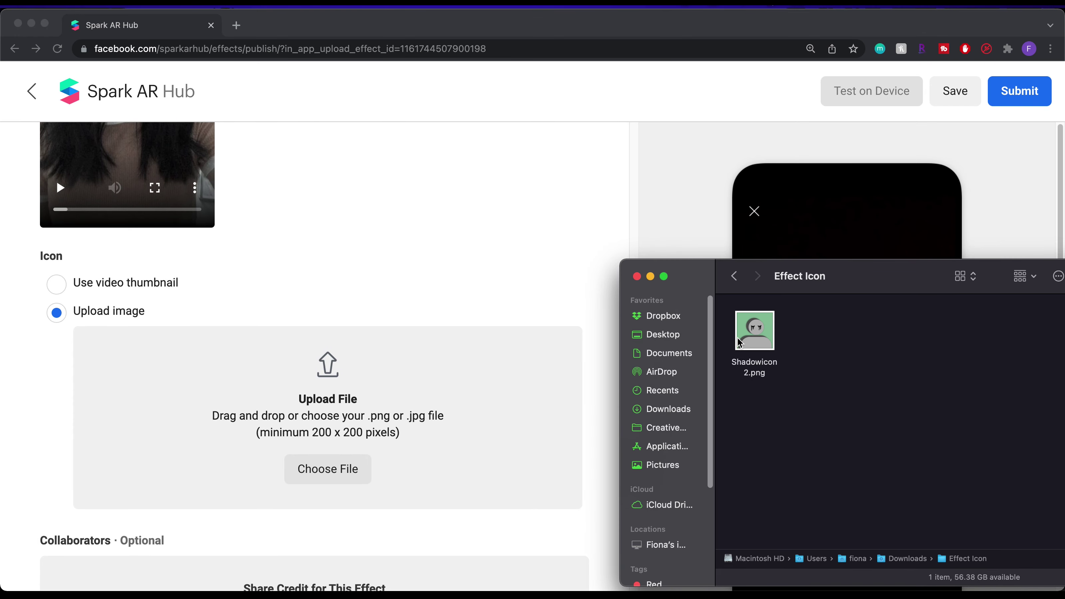
drag(739, 344, 258, 386)
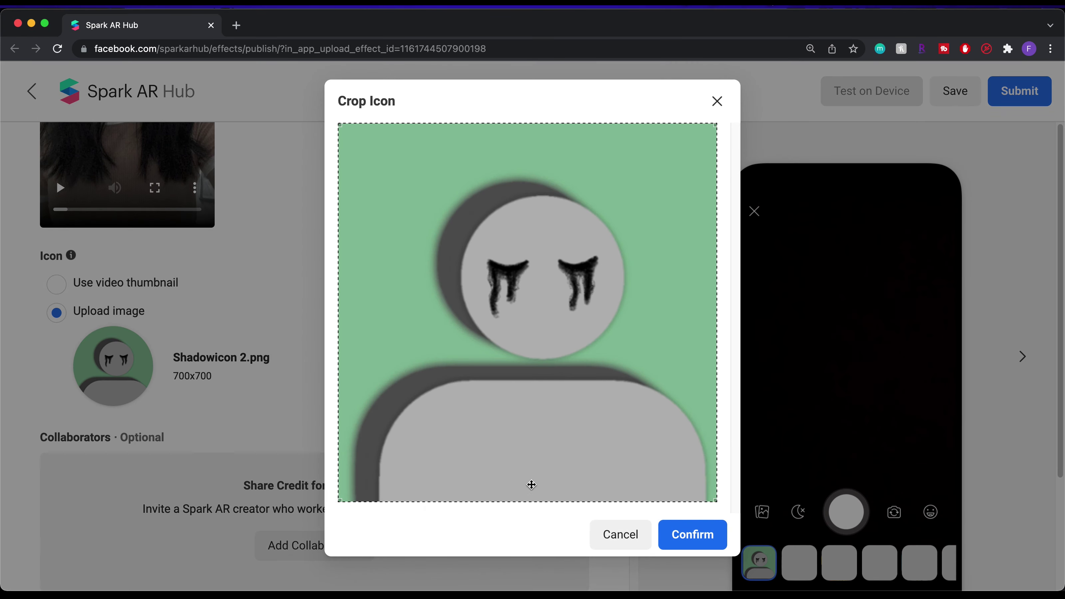
click(696, 535)
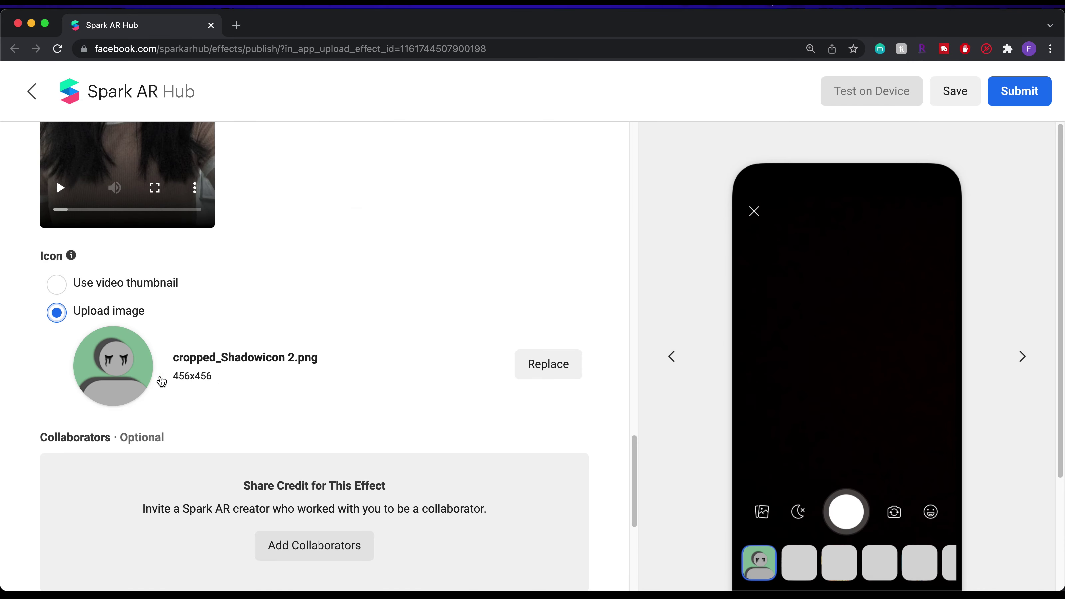
scroll(247, 382, down, 3)
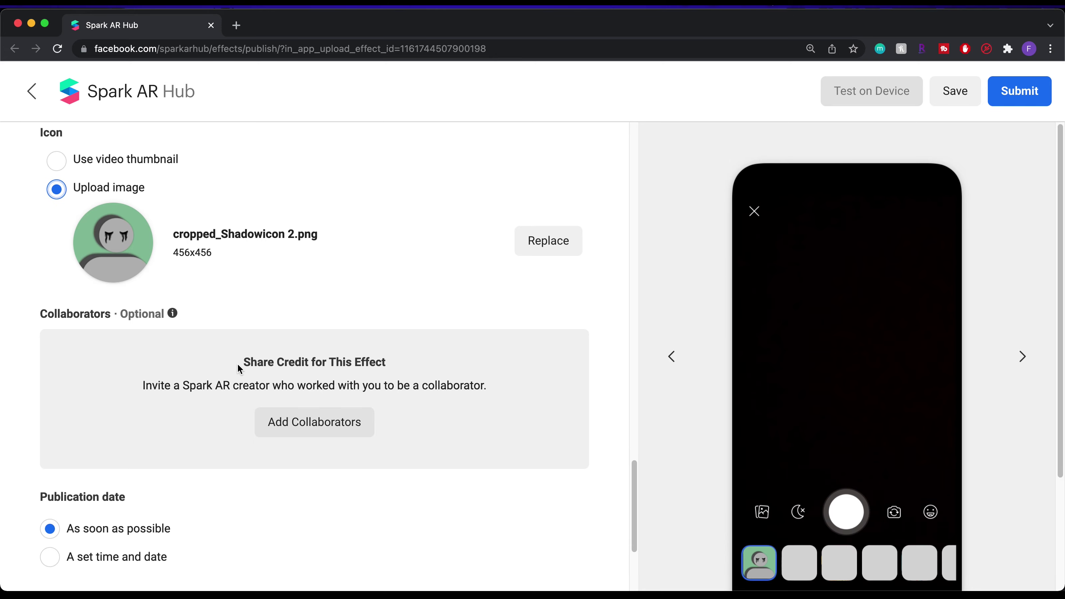
click(326, 418)
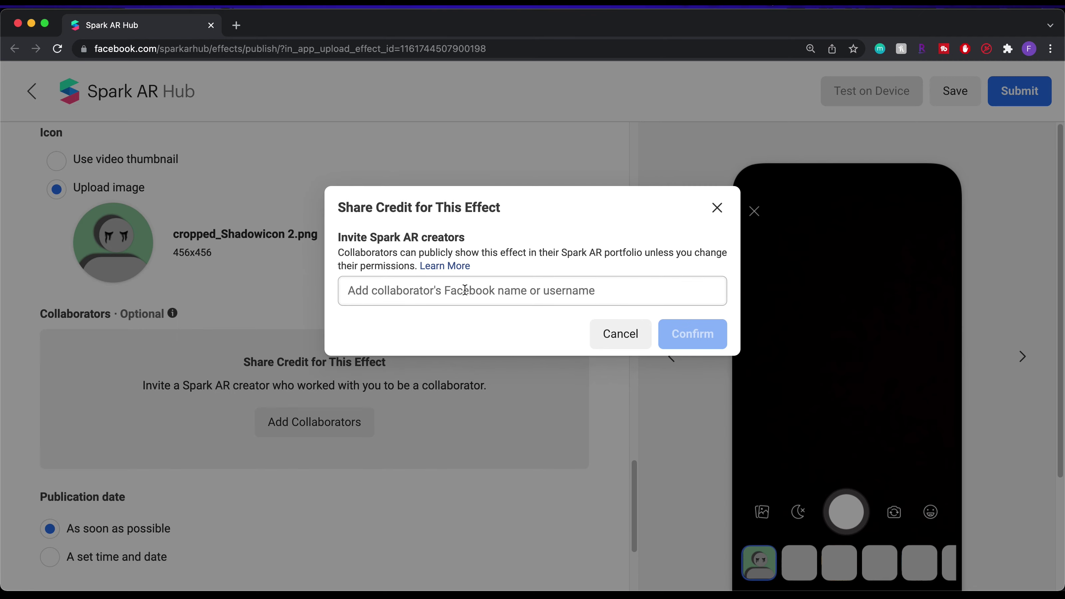
click(615, 334)
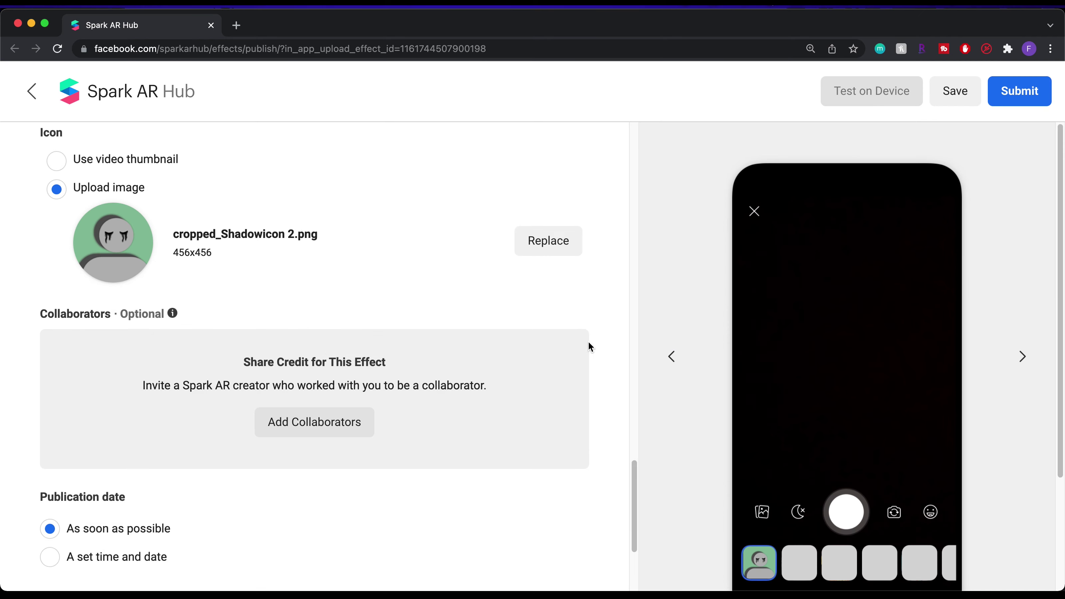
scroll(595, 375, down, 5)
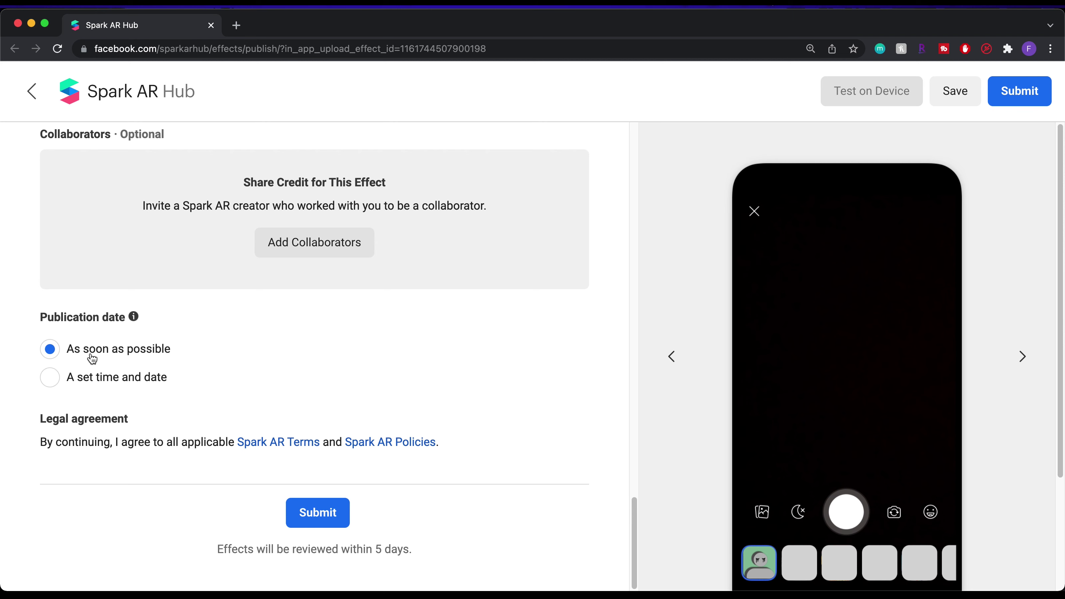
click(79, 386)
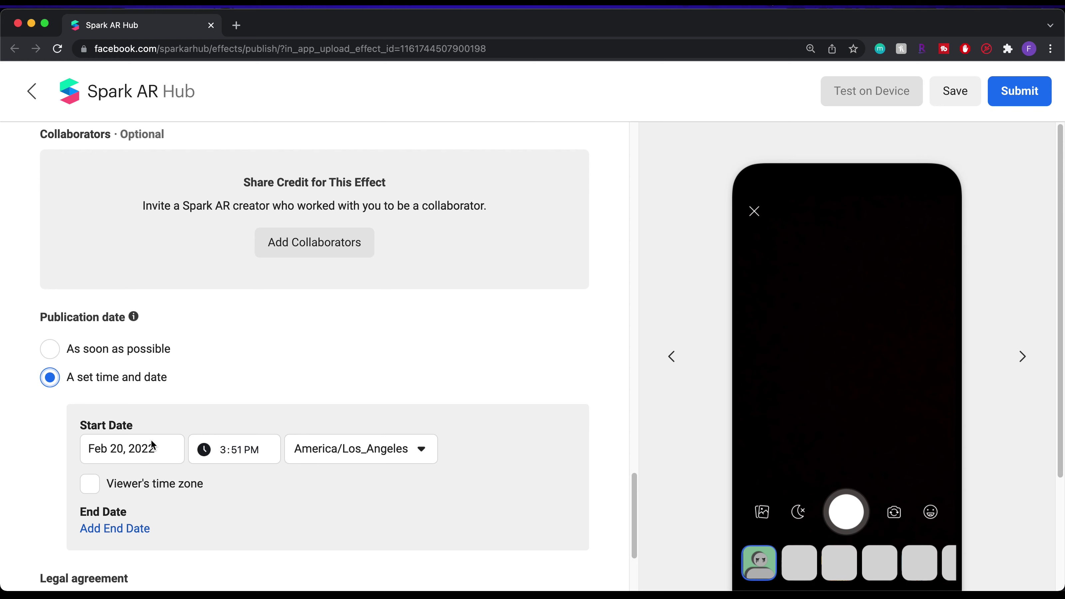
click(94, 485)
click(89, 485)
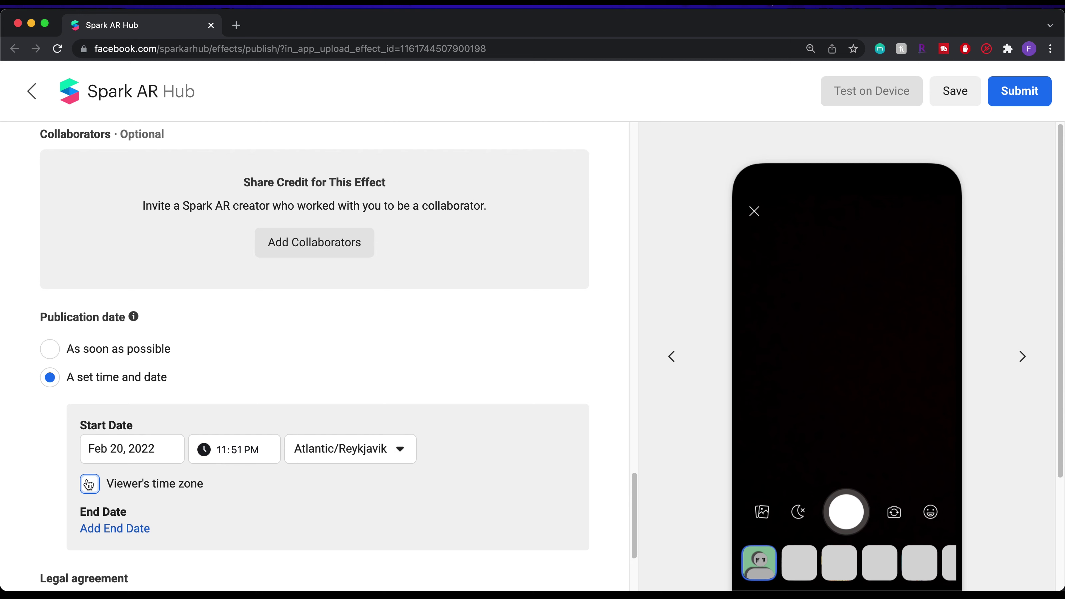
click(89, 489)
click(57, 352)
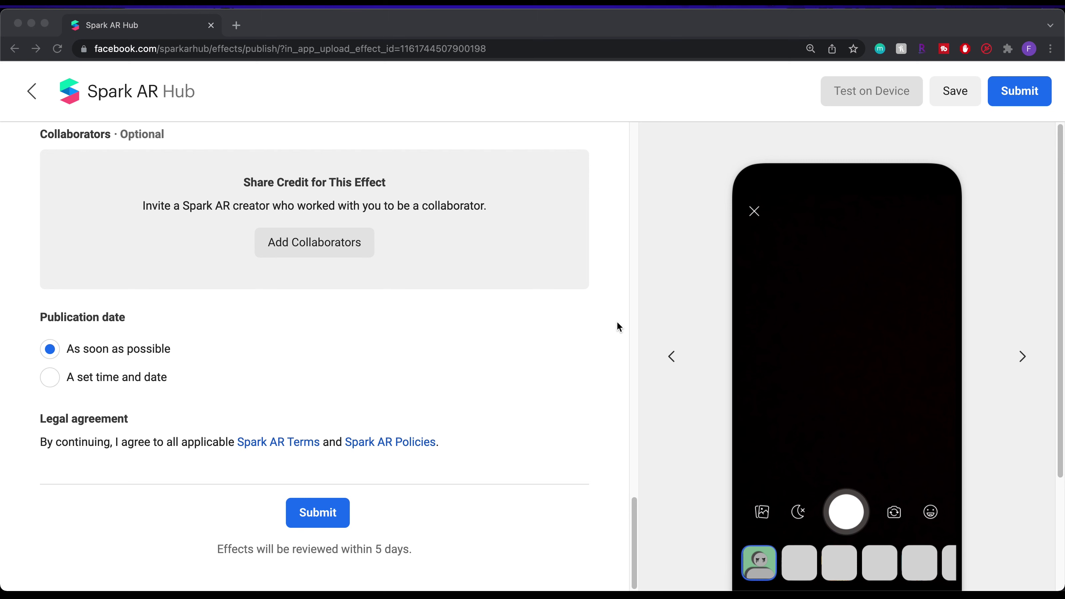
click(912, 30)
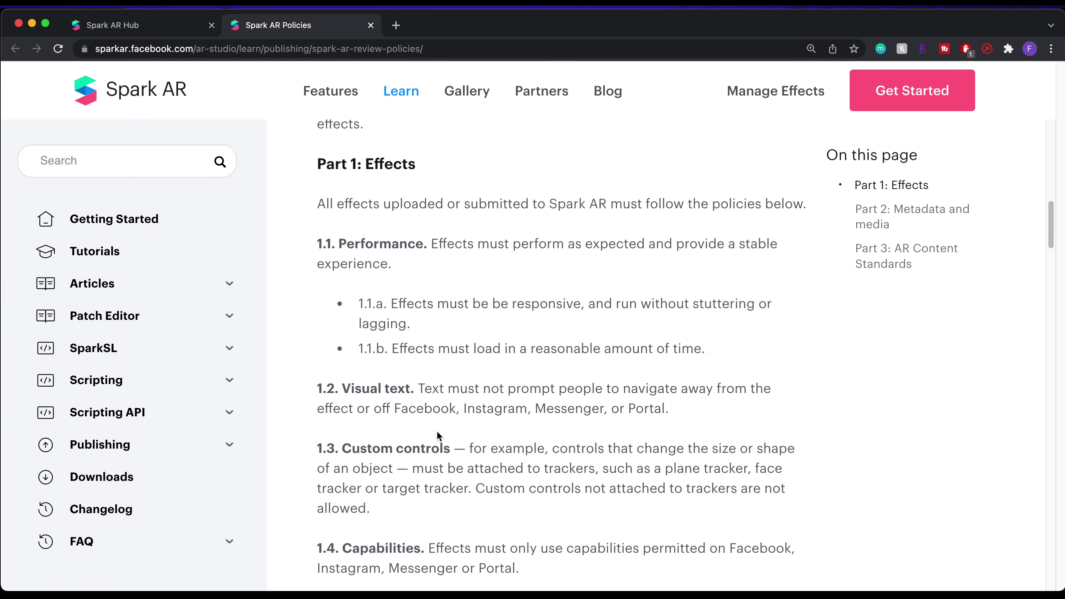
scroll(437, 432, down, 15)
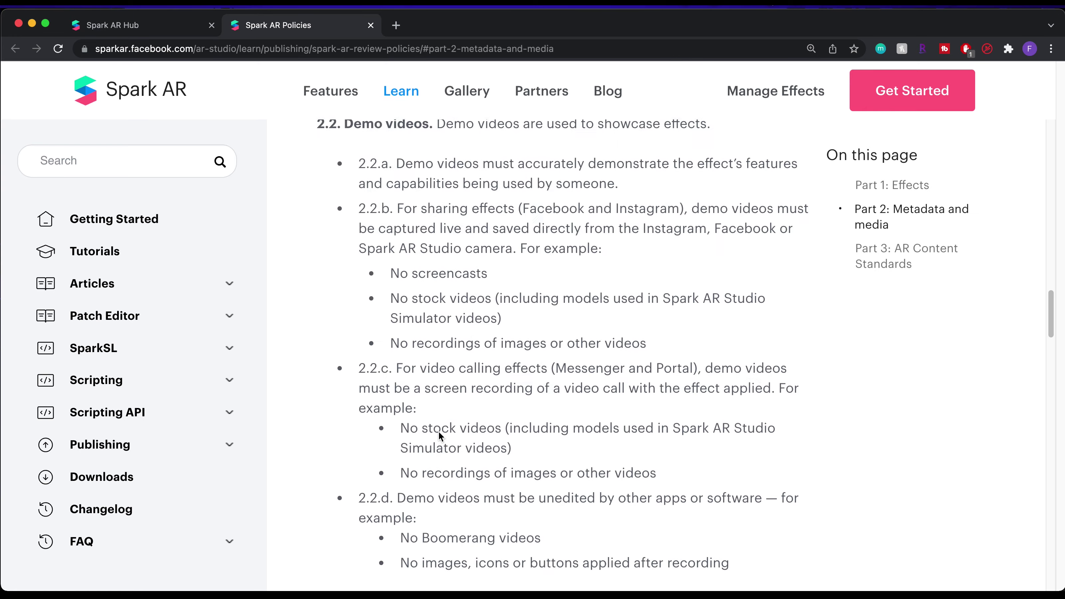
drag(318, 138, 805, 573)
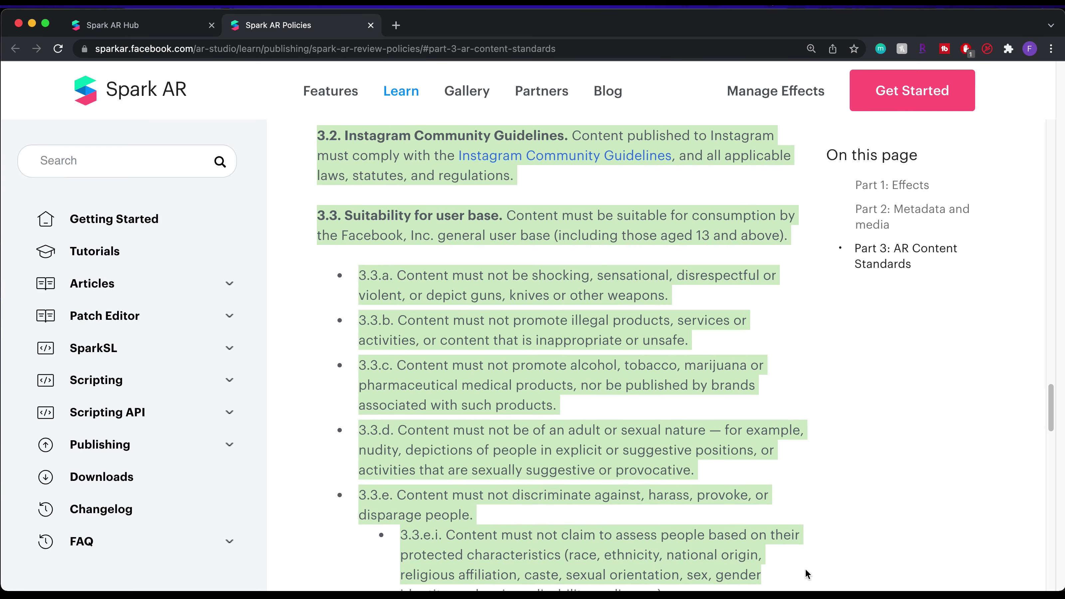
click(569, 198)
scroll(349, 188, down, 9)
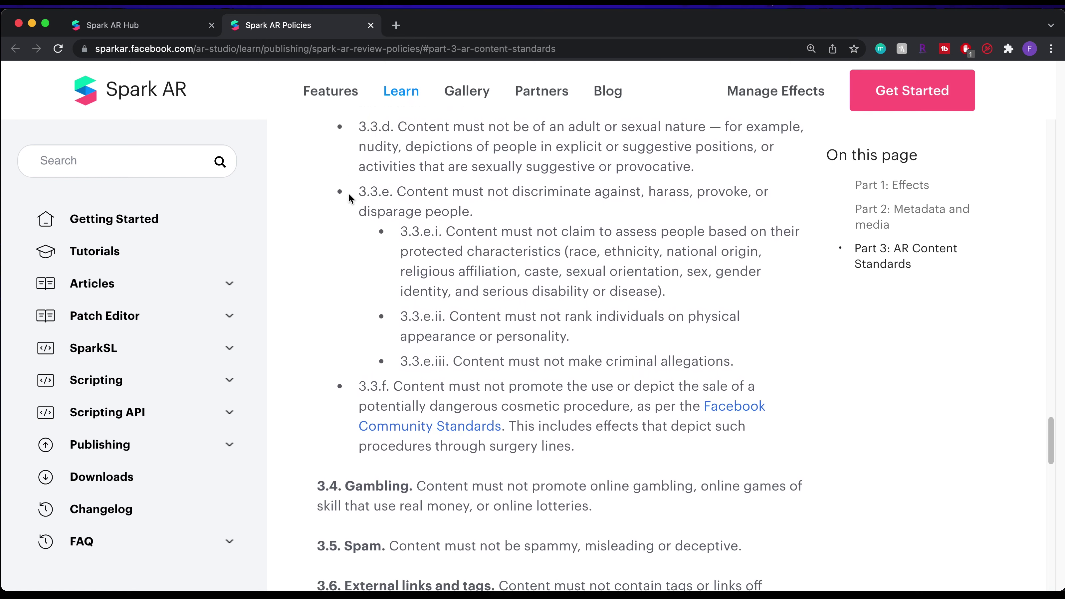
scroll(343, 197, down, 4)
click(371, 26)
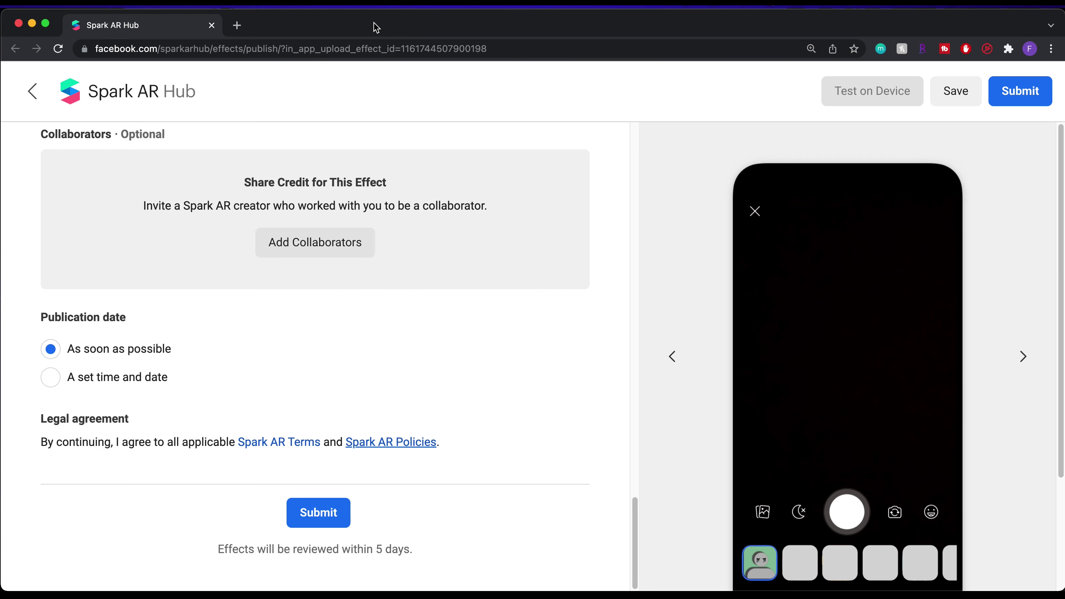
Step: Save and submit the Shadow effect, then confirm it shows In review, estimated Fri, Feb 25
click(960, 91)
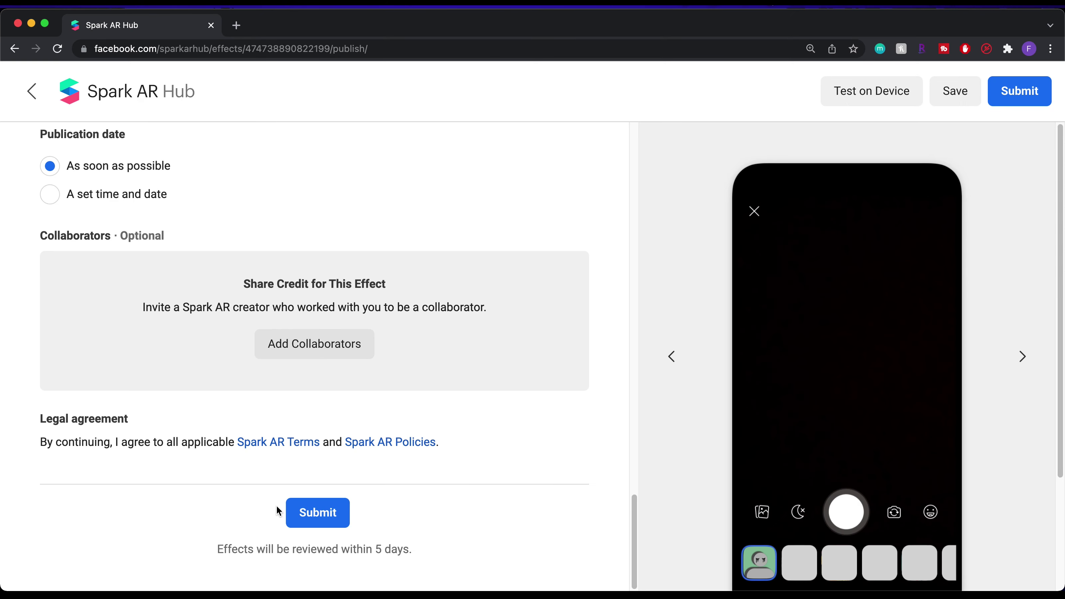
click(318, 513)
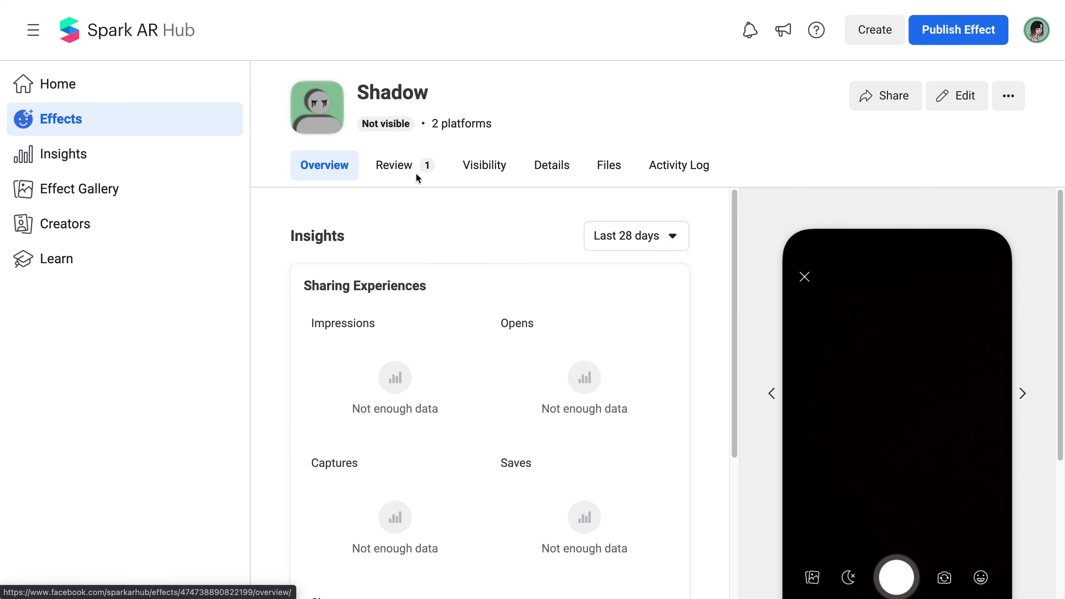
click(381, 160)
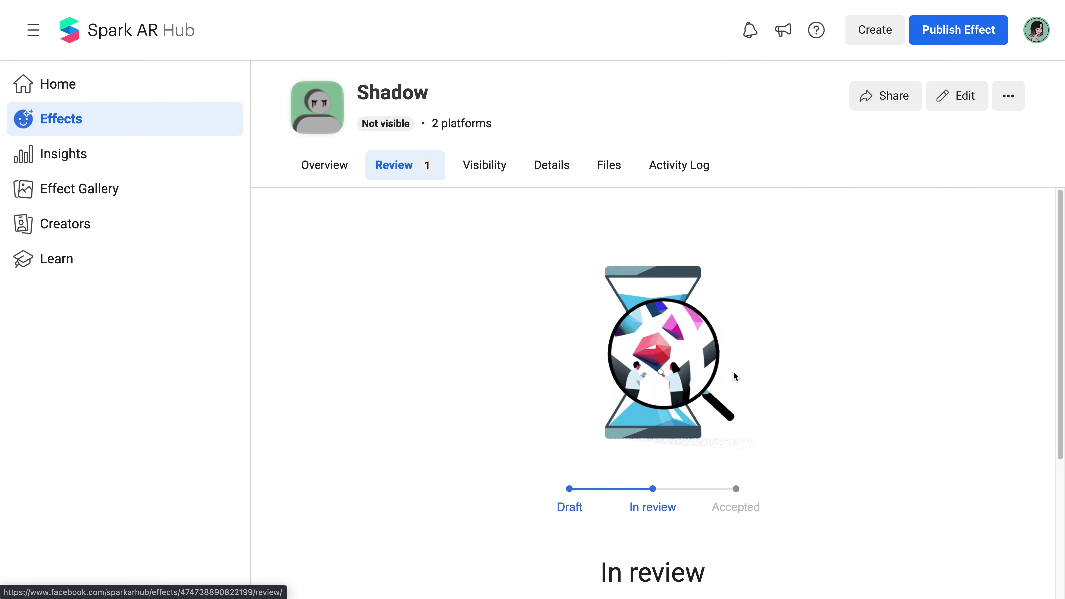
scroll(734, 375, down, 3)
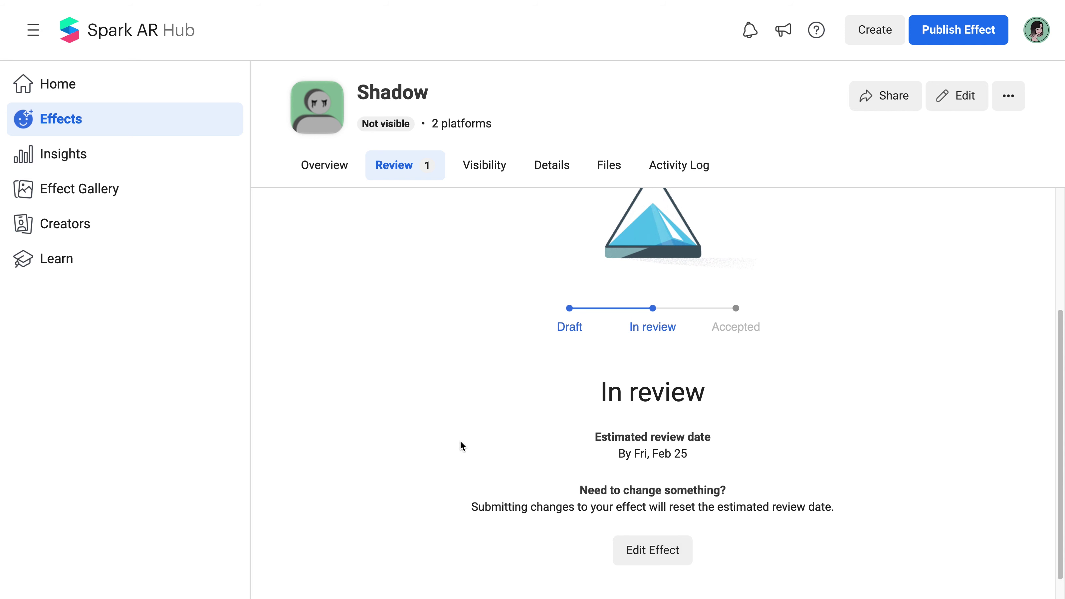